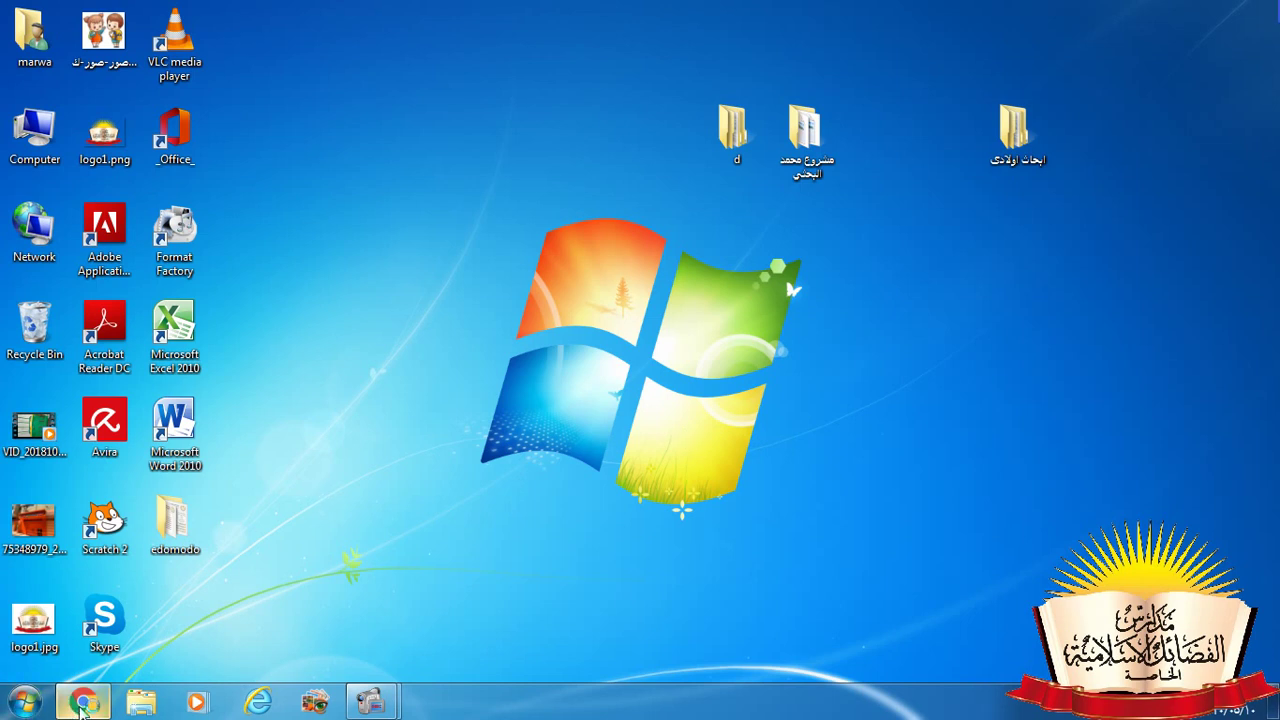
Restore the Chrome window from the taskbar to show the Edmodo class feed
{"action": "left_click", "coordinate": [75, 710]}
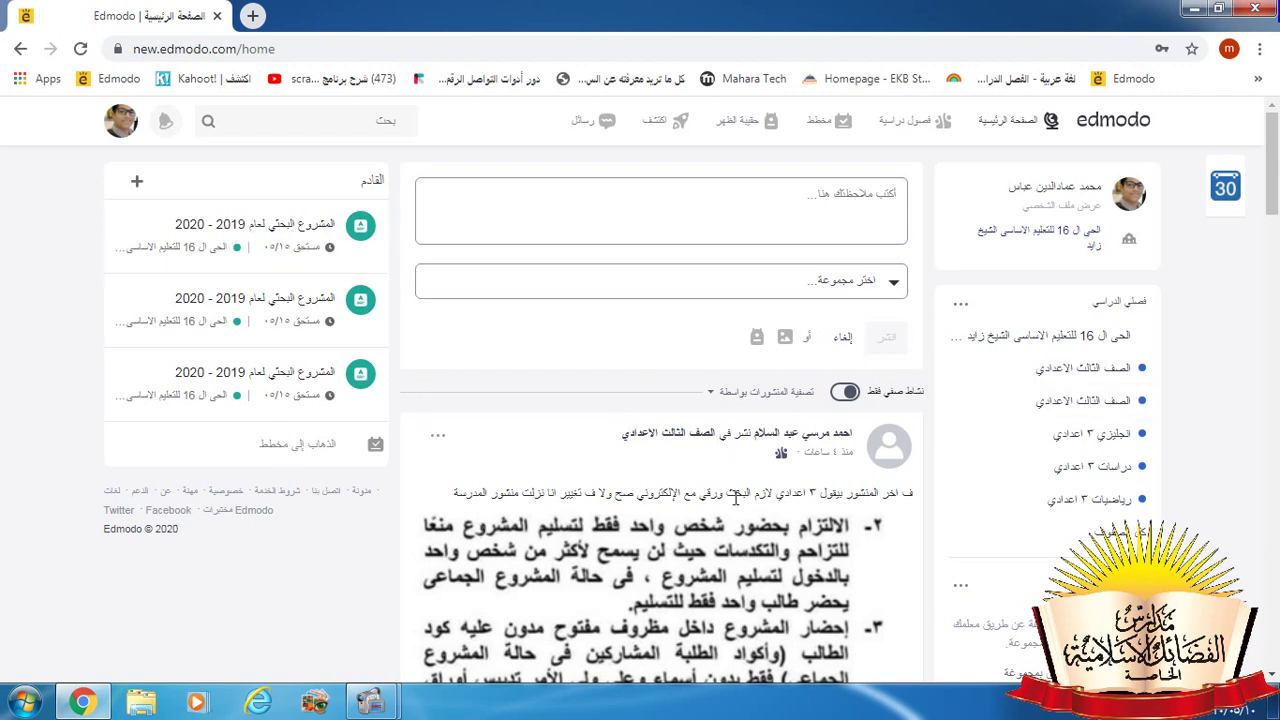
Open the first 2019 - 2020 research project assignment and go to its turn-in page
{"action": "left_click", "coordinate": [274, 222]}
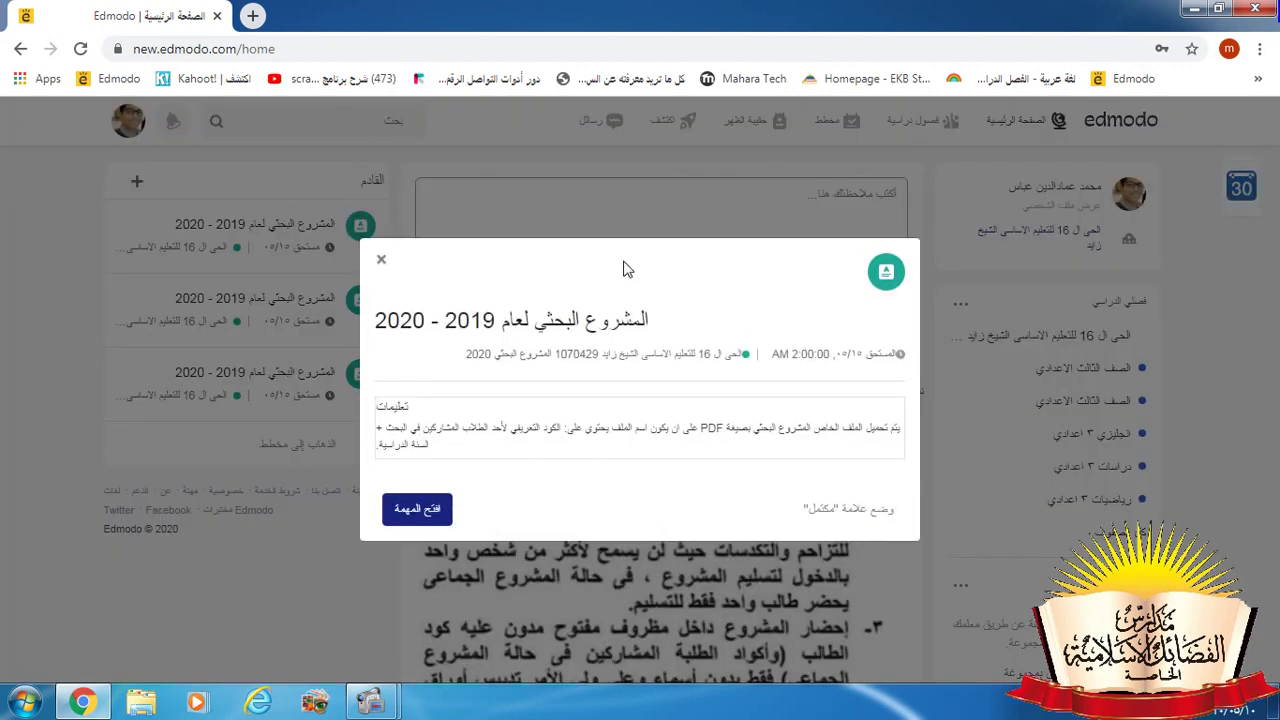
{"action": "left_click", "coordinate": [417, 511]}
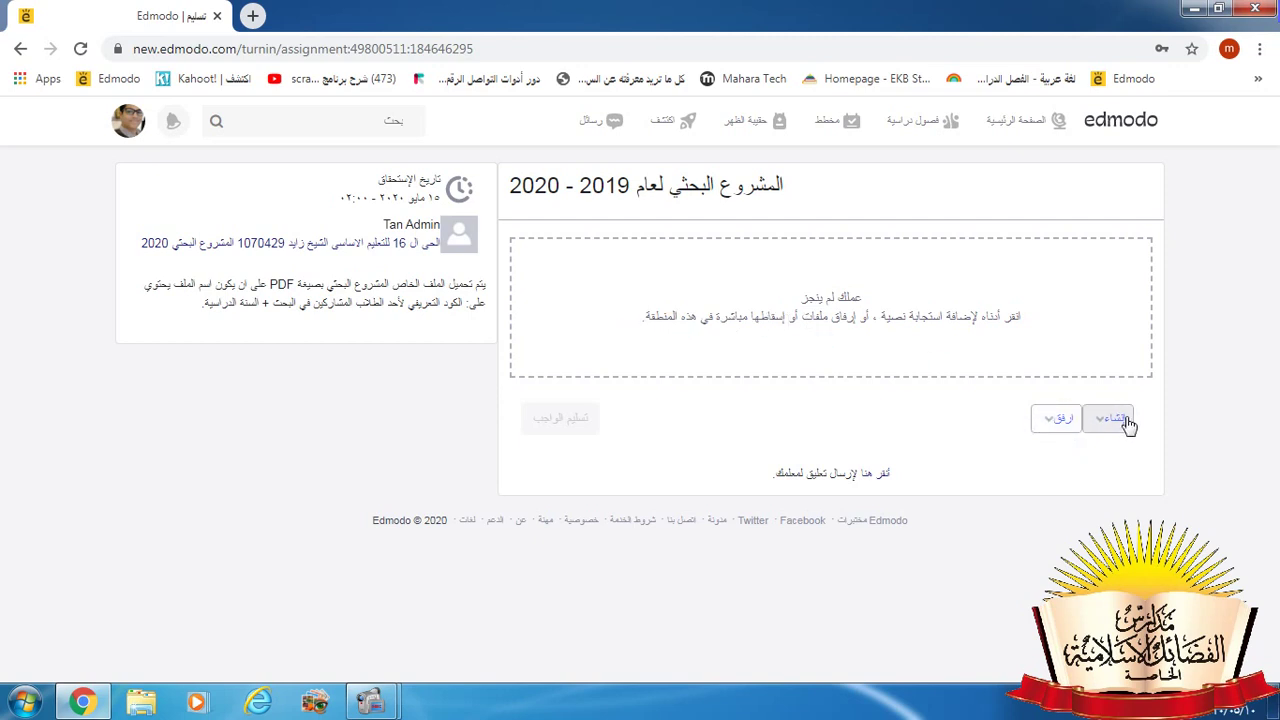
Choose 'File from computer' from the Attach options on the turn-in page
{"action": "left_click", "coordinate": [1062, 424]}
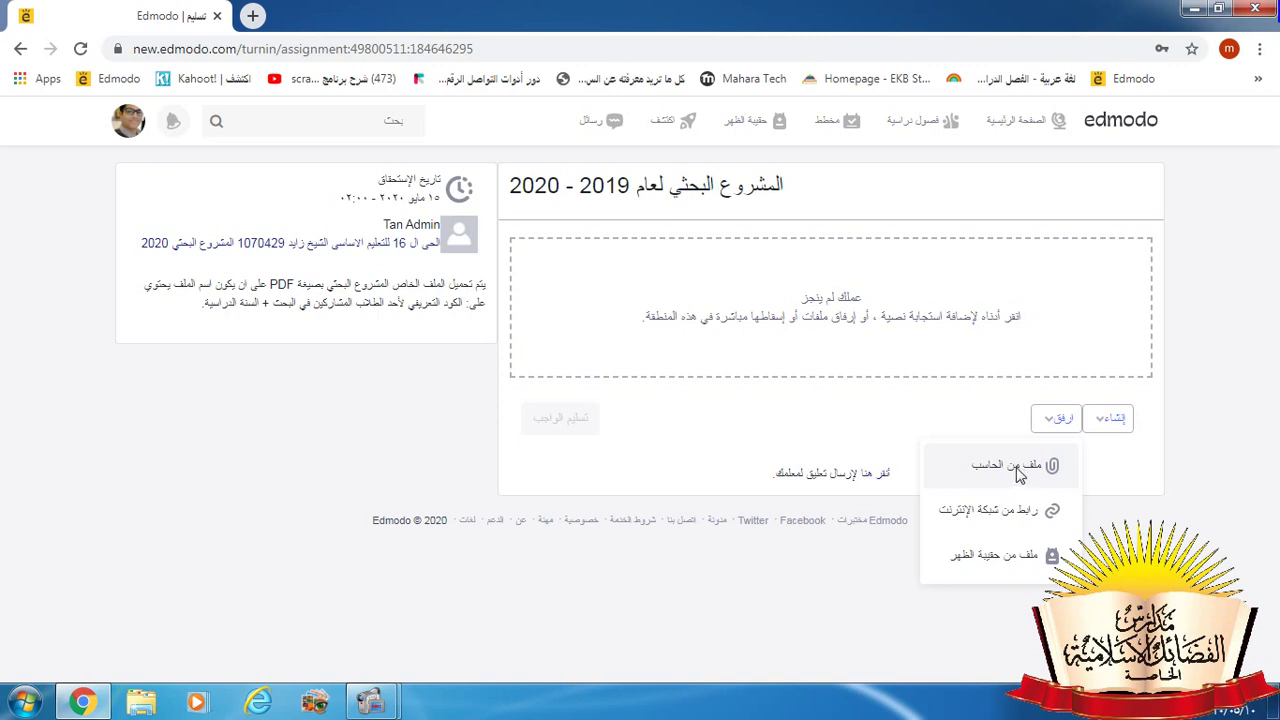
{"action": "left_click", "coordinate": [1019, 474]}
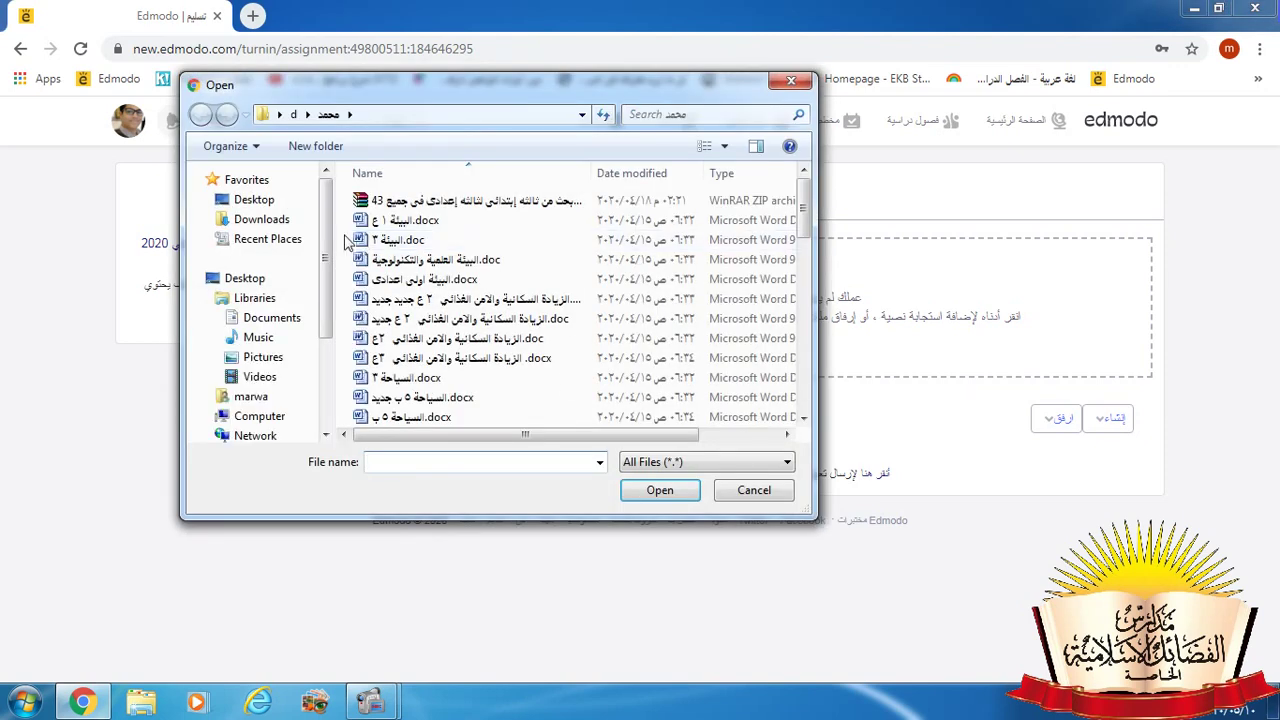
Select 469696464G9.pdf from Desktop > ابحاث اولادى > محمد and upload it
{"action": "left_click", "coordinate": [291, 203]}
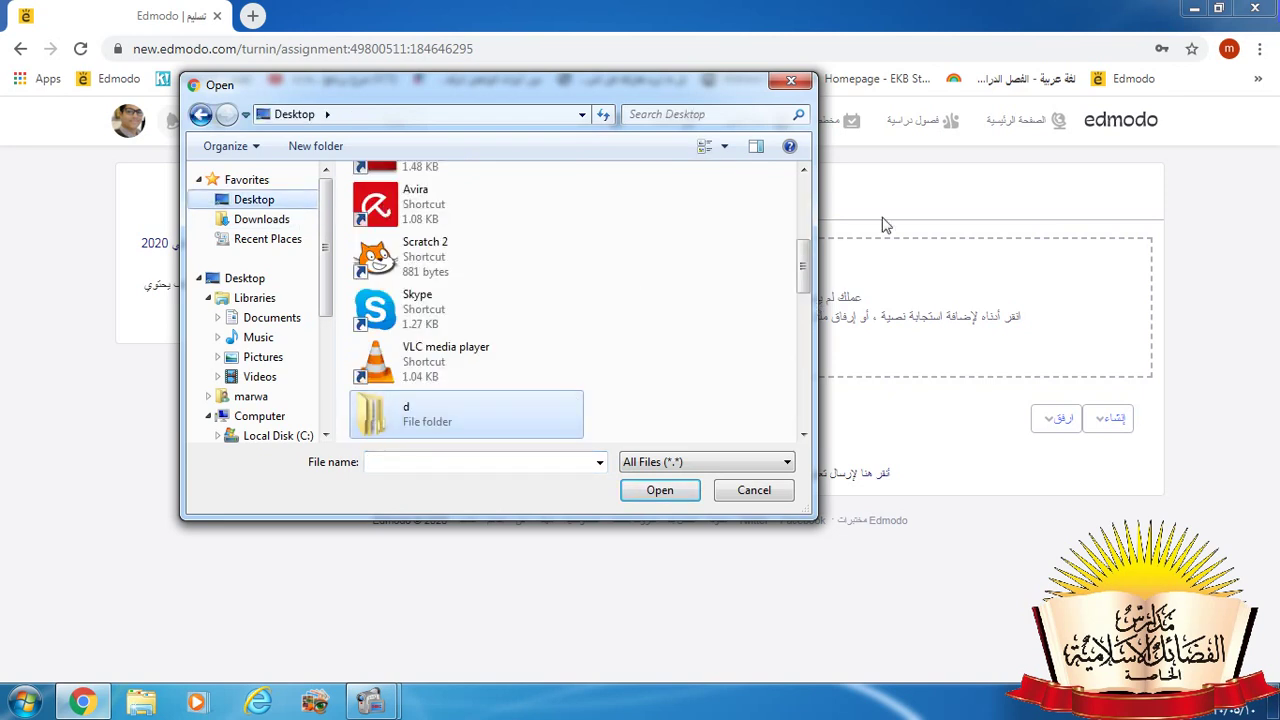
{"action": "left_click_drag", "start_coordinate": [803, 270], "coordinate": [808, 395]}
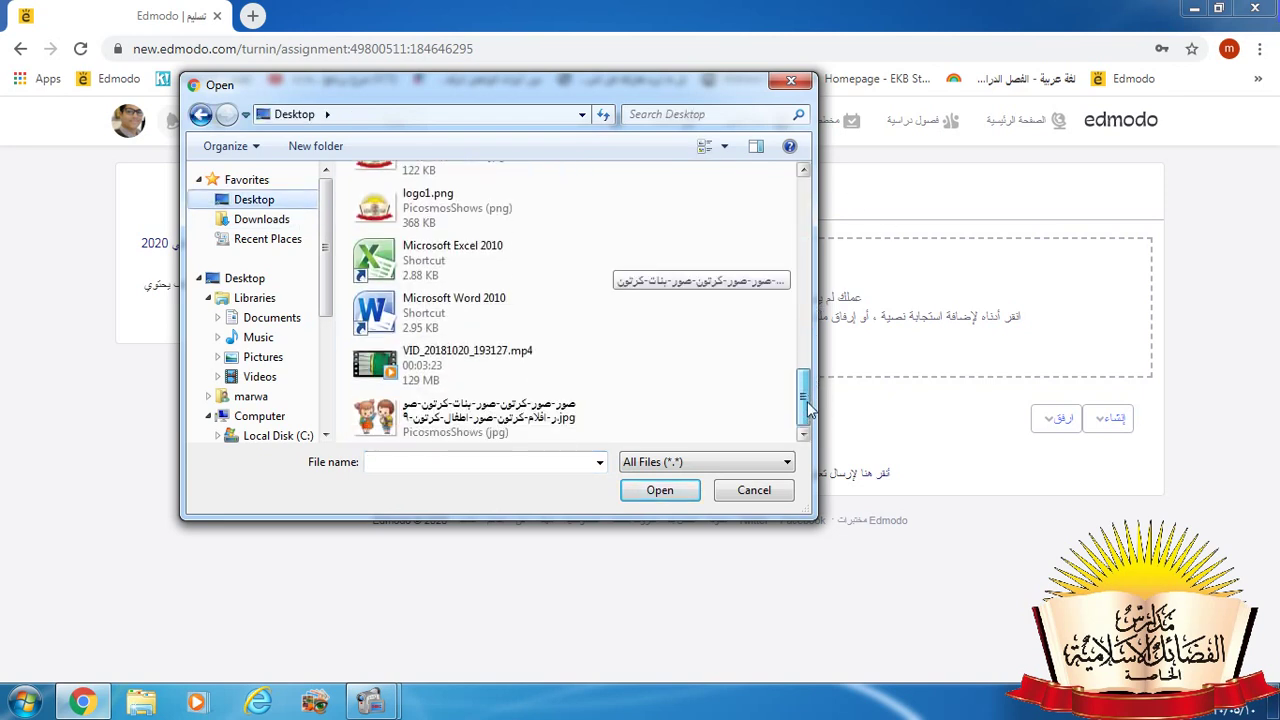
{"action": "scroll", "coordinate": [505, 352], "scroll_direction": "up", "scroll_amount": 5}
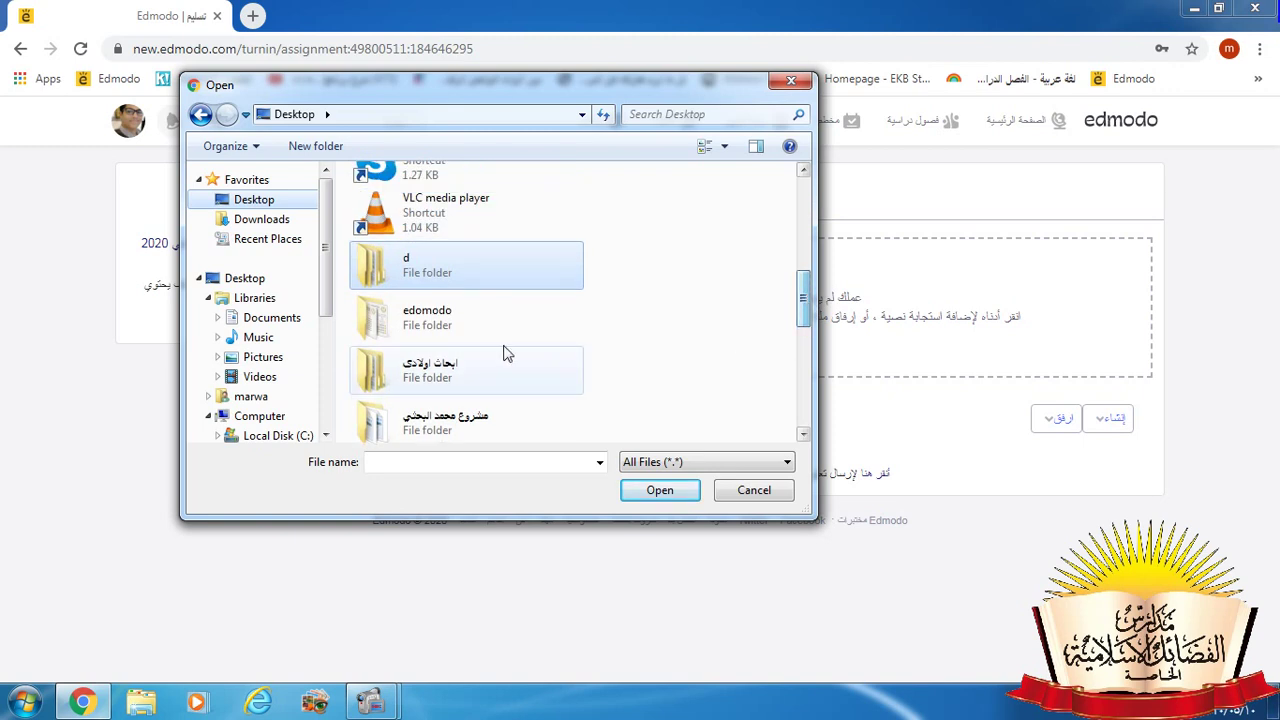
{"action": "double_click", "coordinate": [422, 354]}
{"action": "left_click", "coordinate": [376, 245]}
{"action": "double_click", "coordinate": [376, 245]}
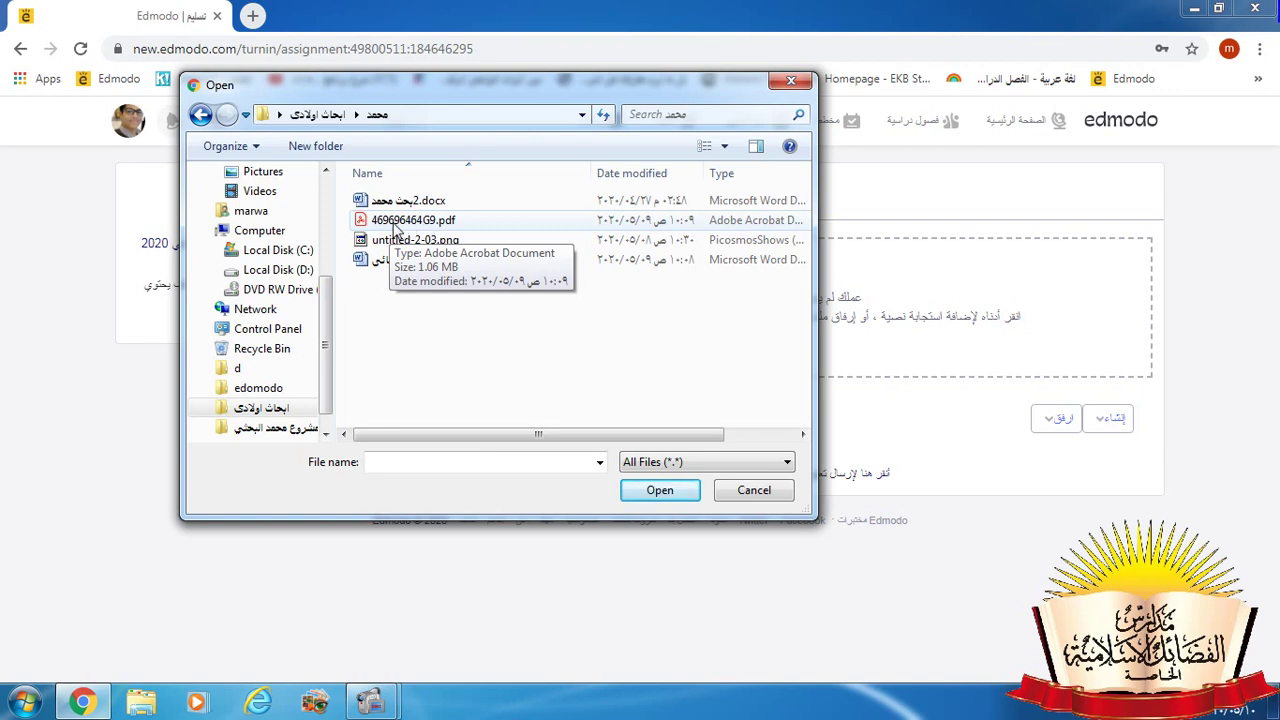
{"action": "left_click", "coordinate": [396, 228]}
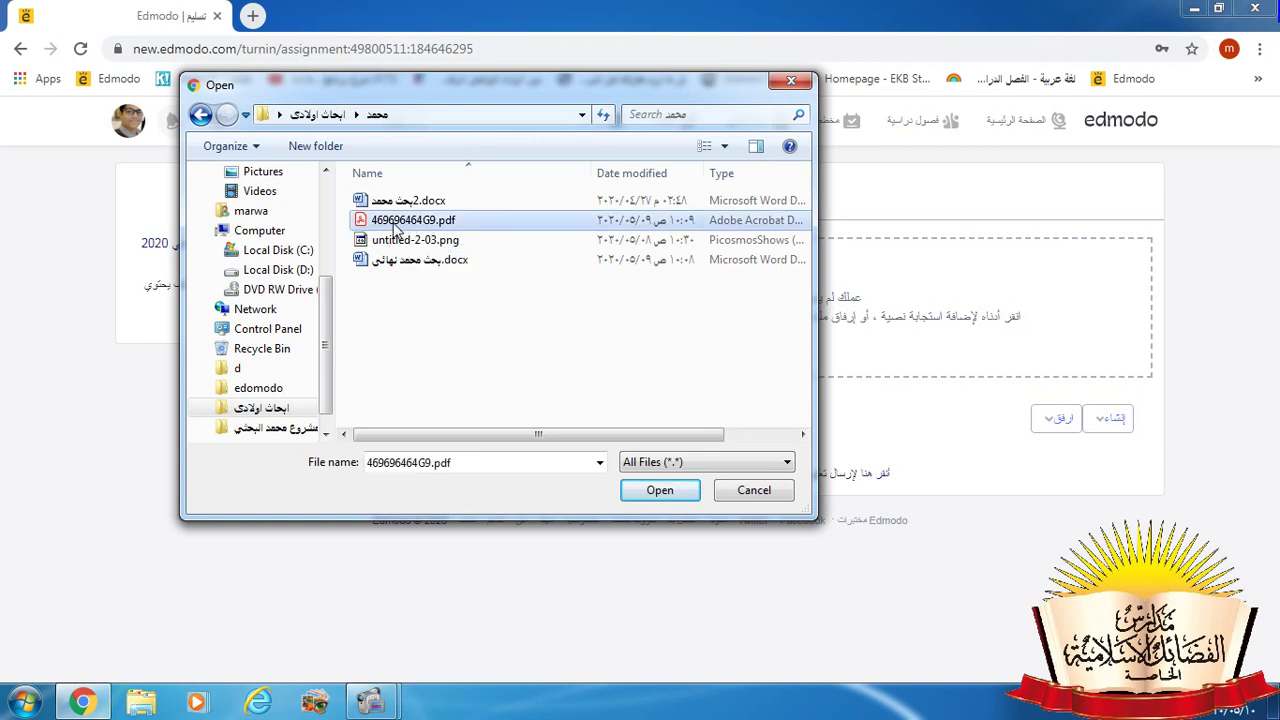
{"action": "left_click", "coordinate": [660, 490]}
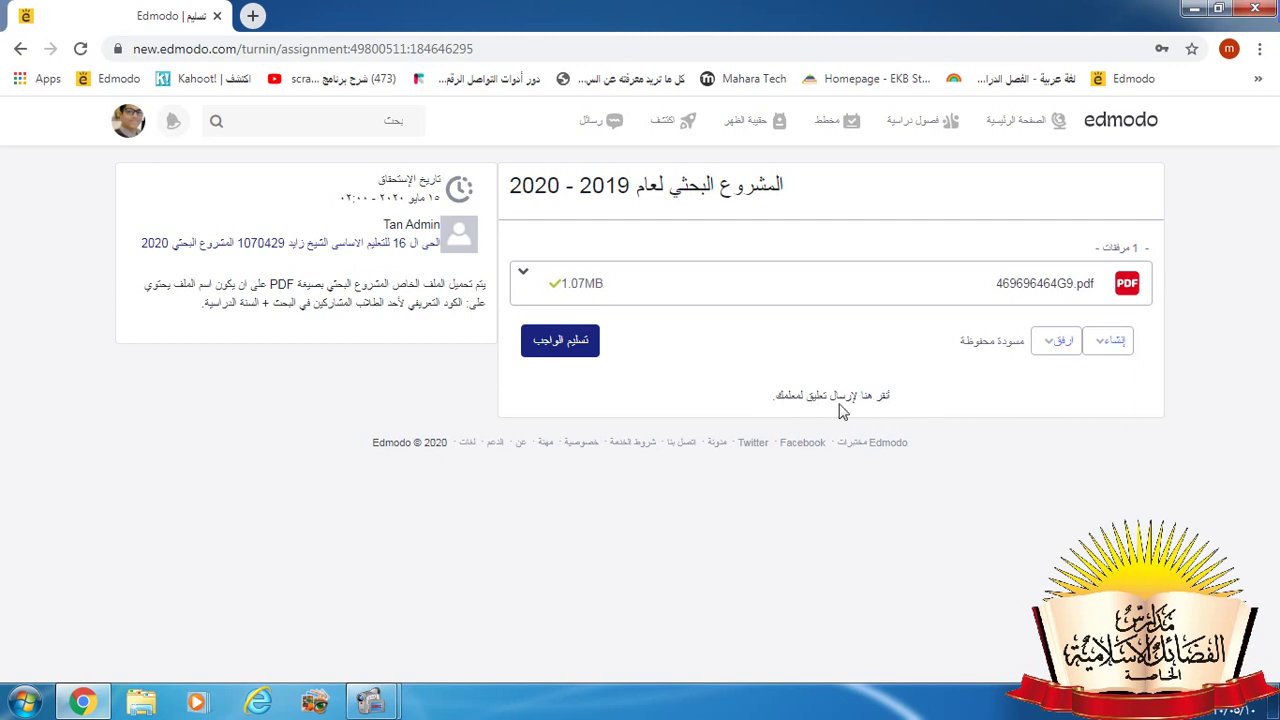
Turn in the assignment with 469696464G9.pdf, confirm with تسليم, and open the comments
{"action": "left_click", "coordinate": [562, 342]}
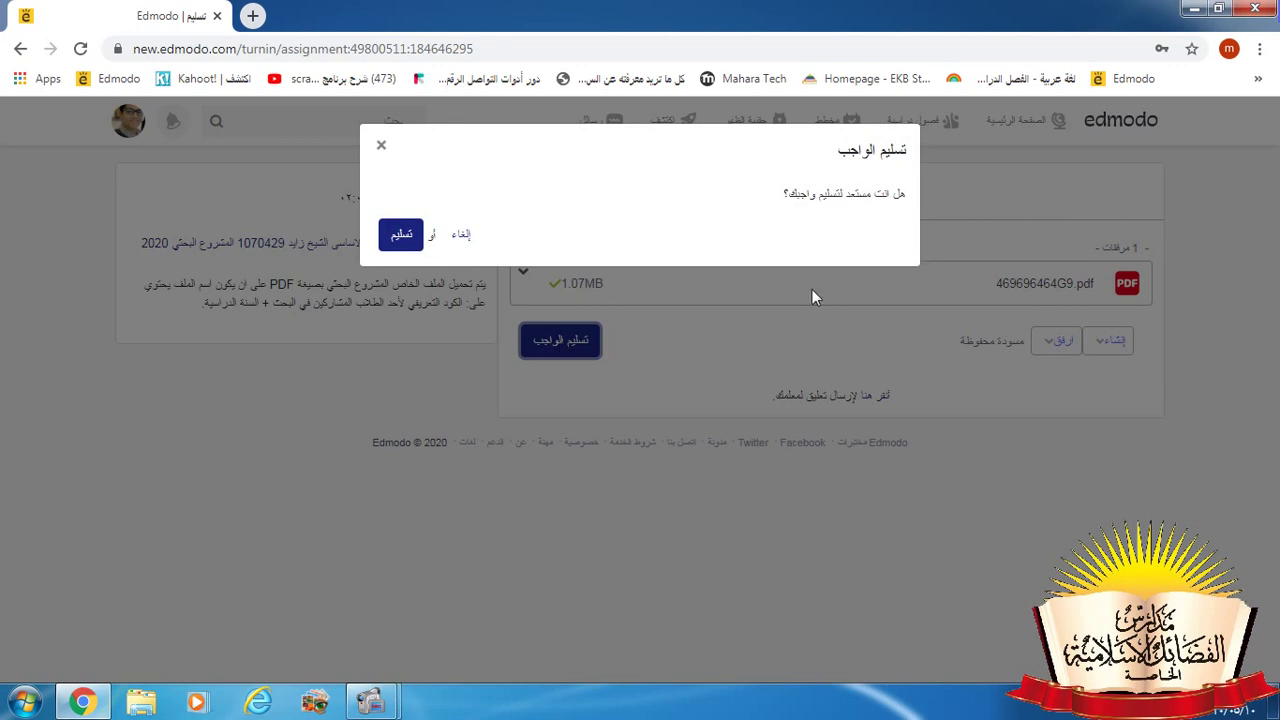
{"action": "left_click", "coordinate": [400, 238]}
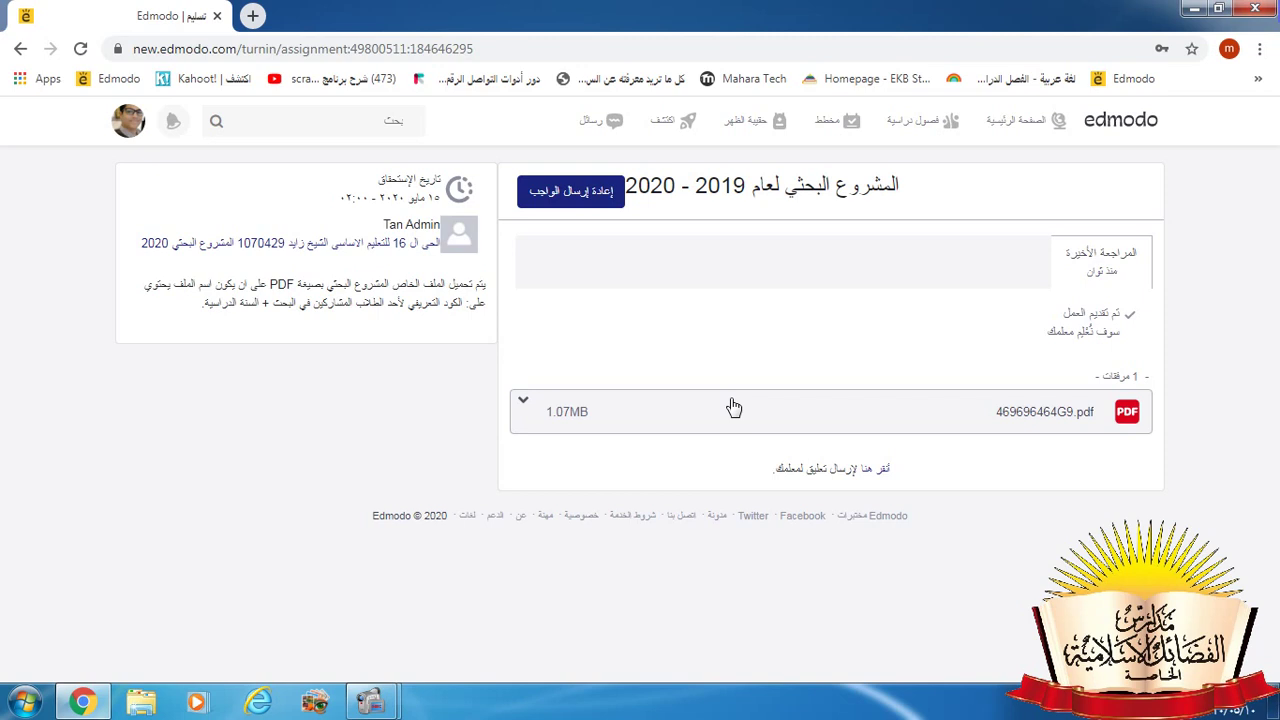
{"action": "left_click", "coordinate": [873, 476]}
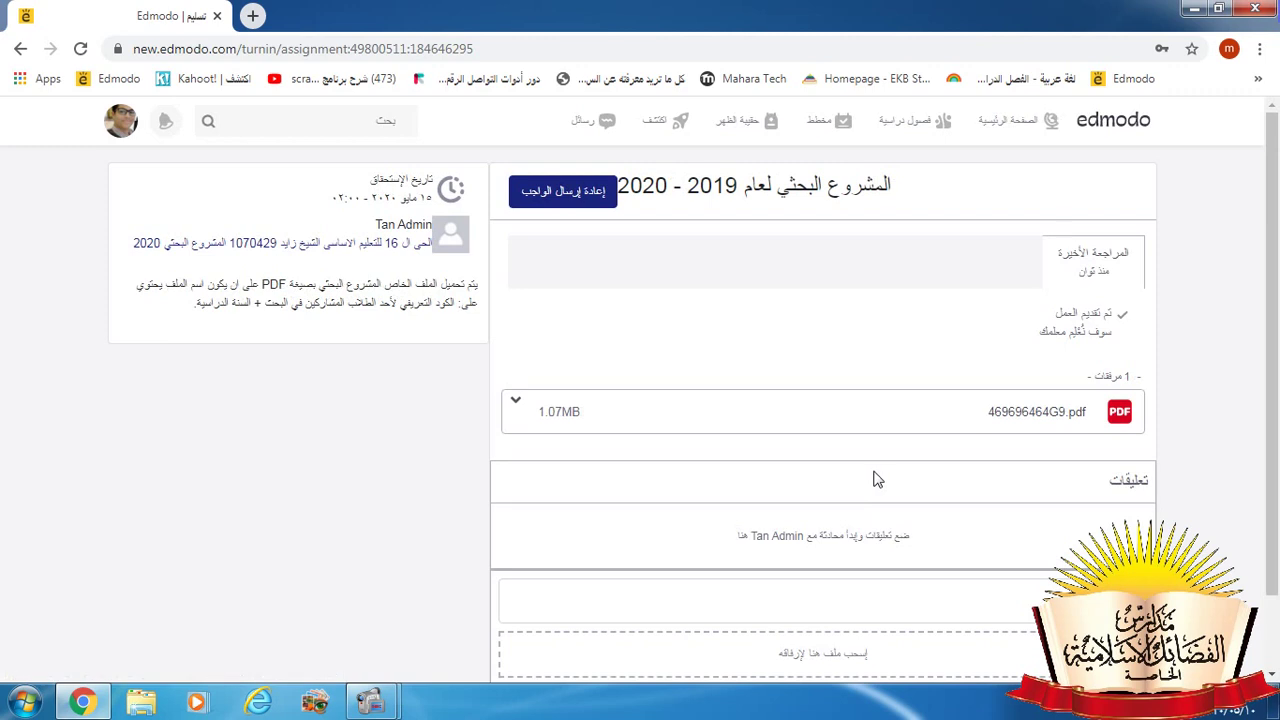
Scroll down to the empty comment box below the submitted 469696464G9.pdf
{"action": "scroll", "coordinate": [873, 478], "scroll_direction": "down", "scroll_amount": 1}
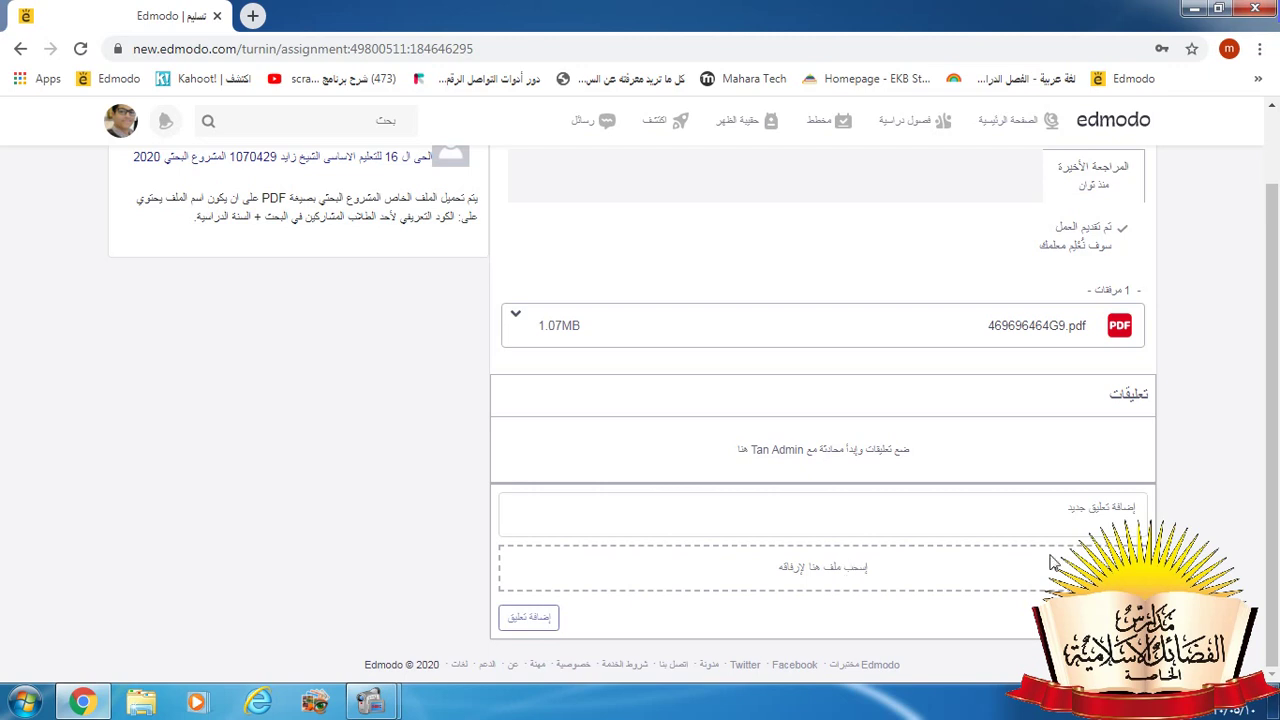
{"action": "left_click", "coordinate": [1104, 511]}
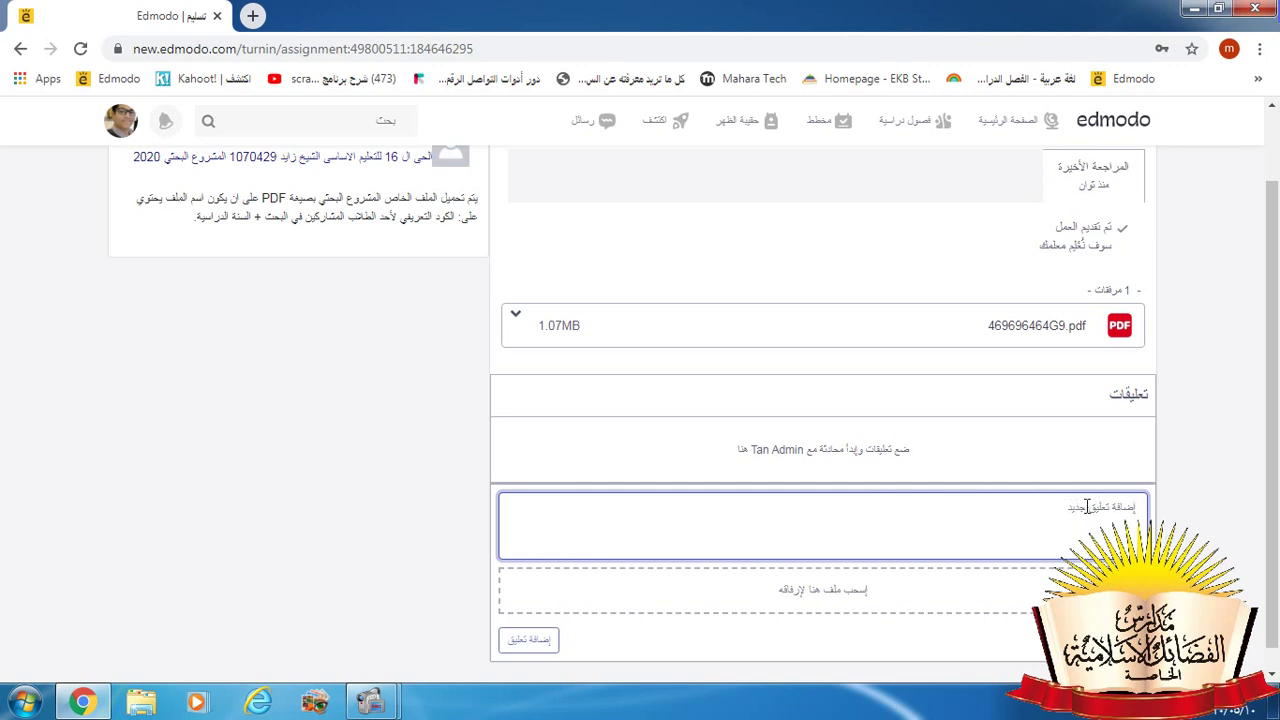
{"action": "type", "text": "4"}
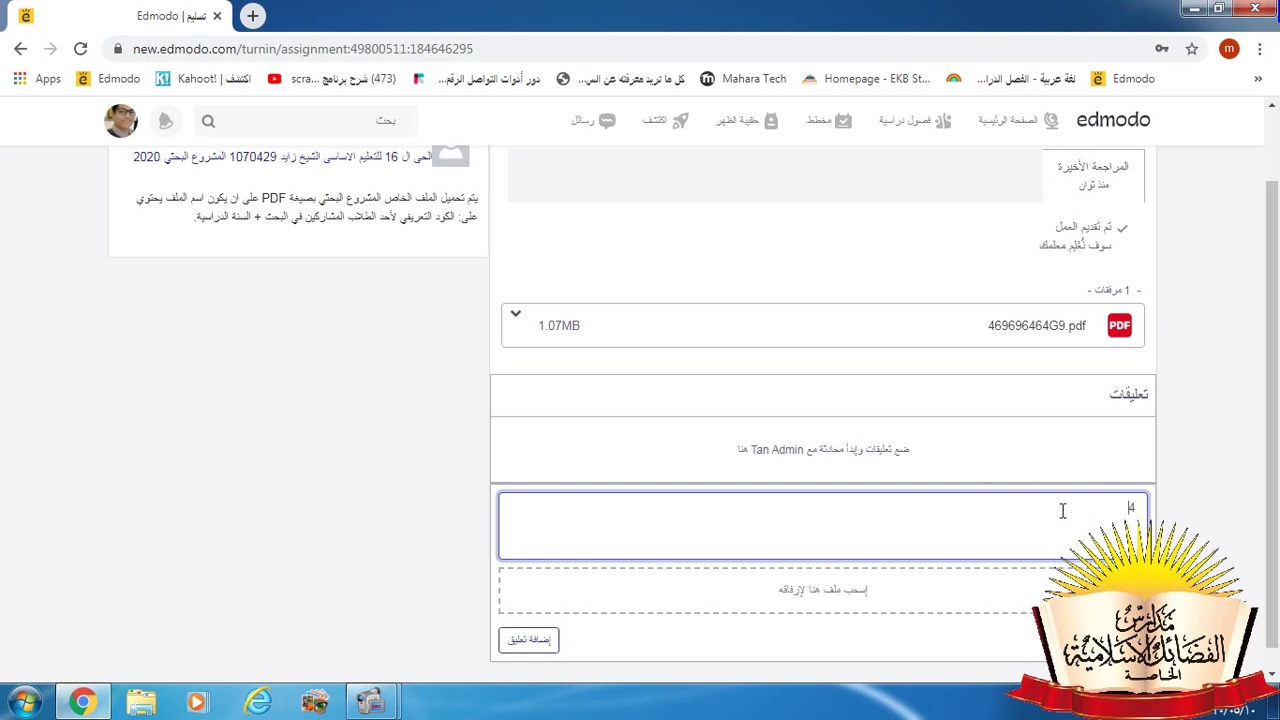
{"action": "type", "text": "54678668866utrr5678865"}
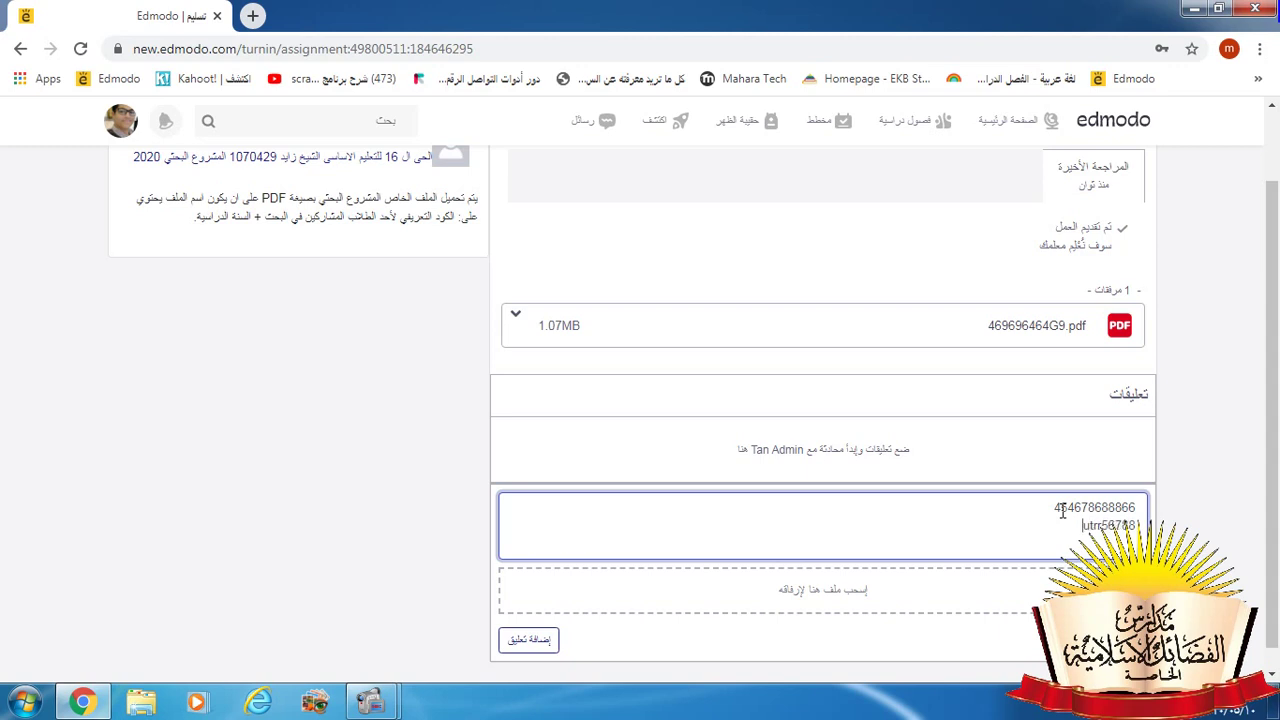
{"action": "type", "text": "5"}
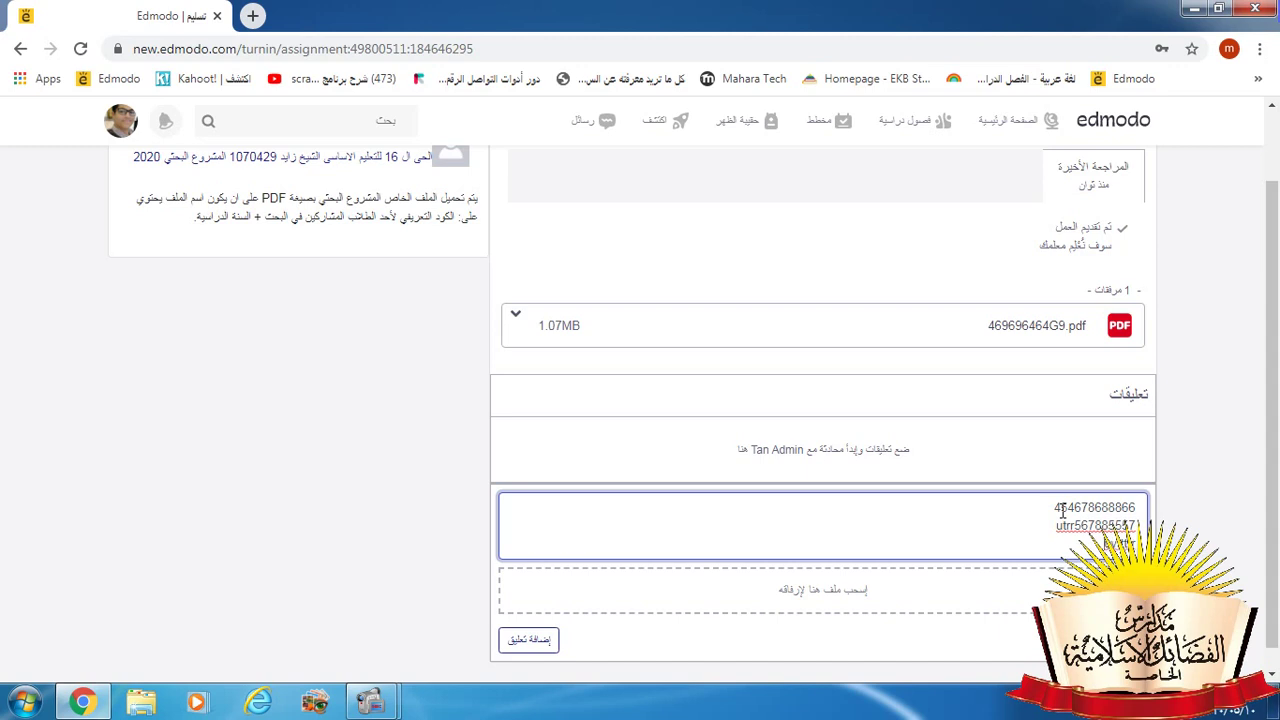
{"action": "scroll", "coordinate": [1060, 512], "scroll_direction": "down", "scroll_amount": 1}
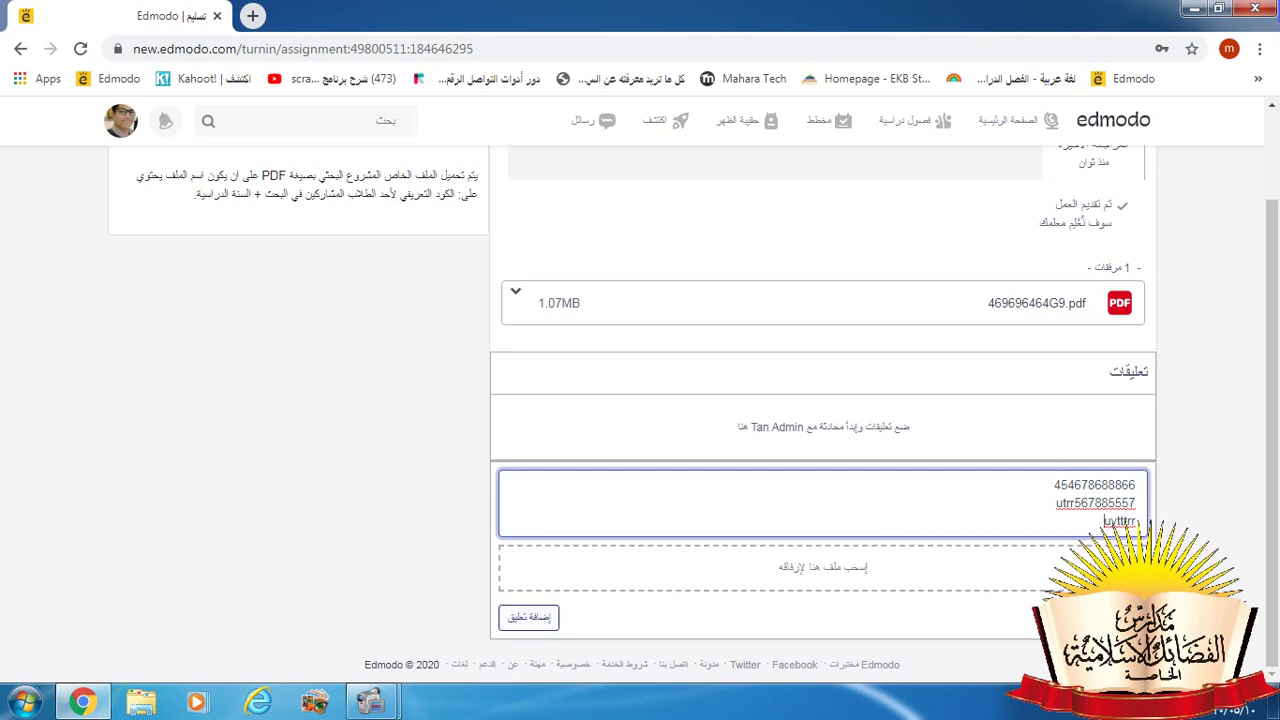
{"action": "left_click_drag", "start_coordinate": [1098, 521], "coordinate": [1139, 484]}
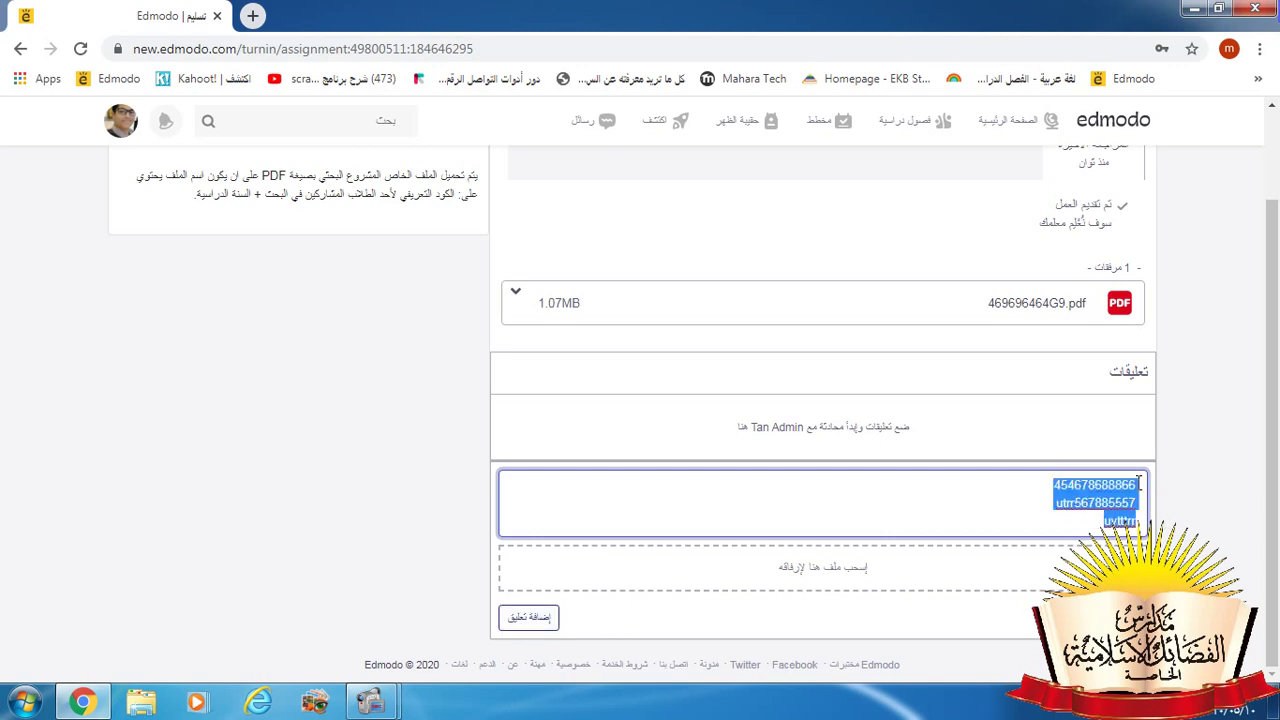
{"action": "key", "text": "BackSpace"}
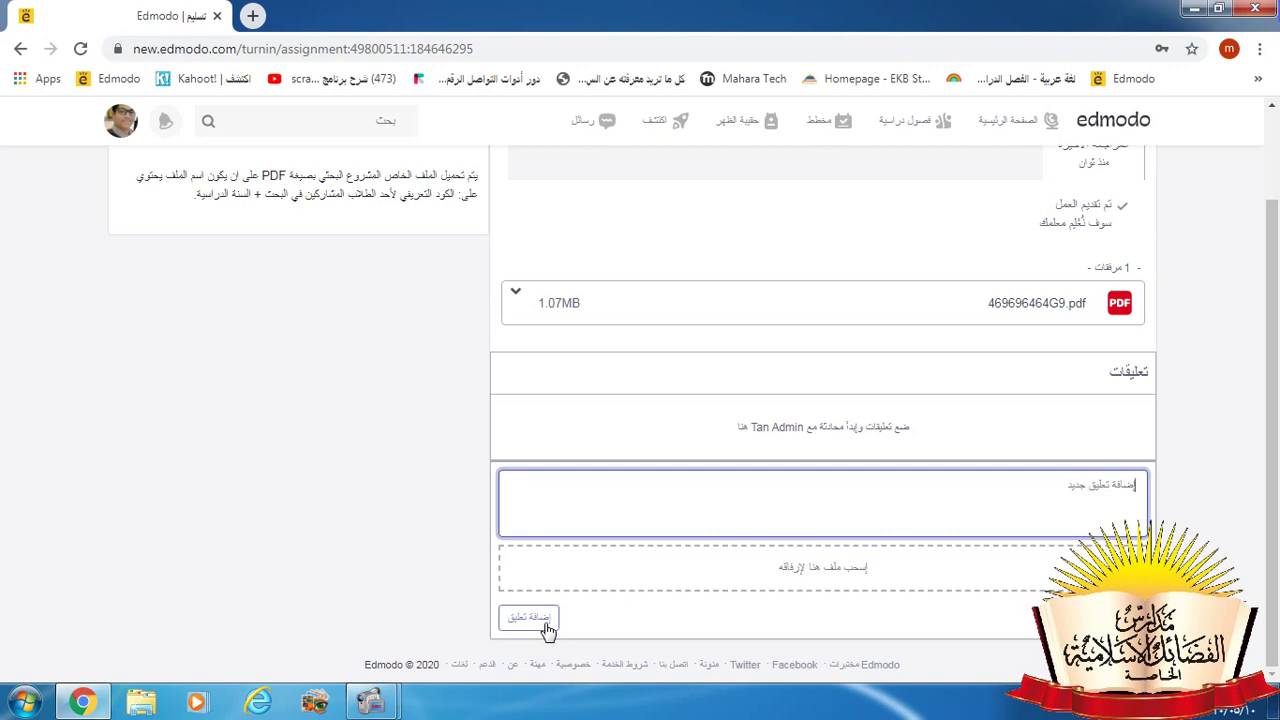
{"action": "scroll", "coordinate": [866, 346], "scroll_direction": "up", "scroll_amount": 2}
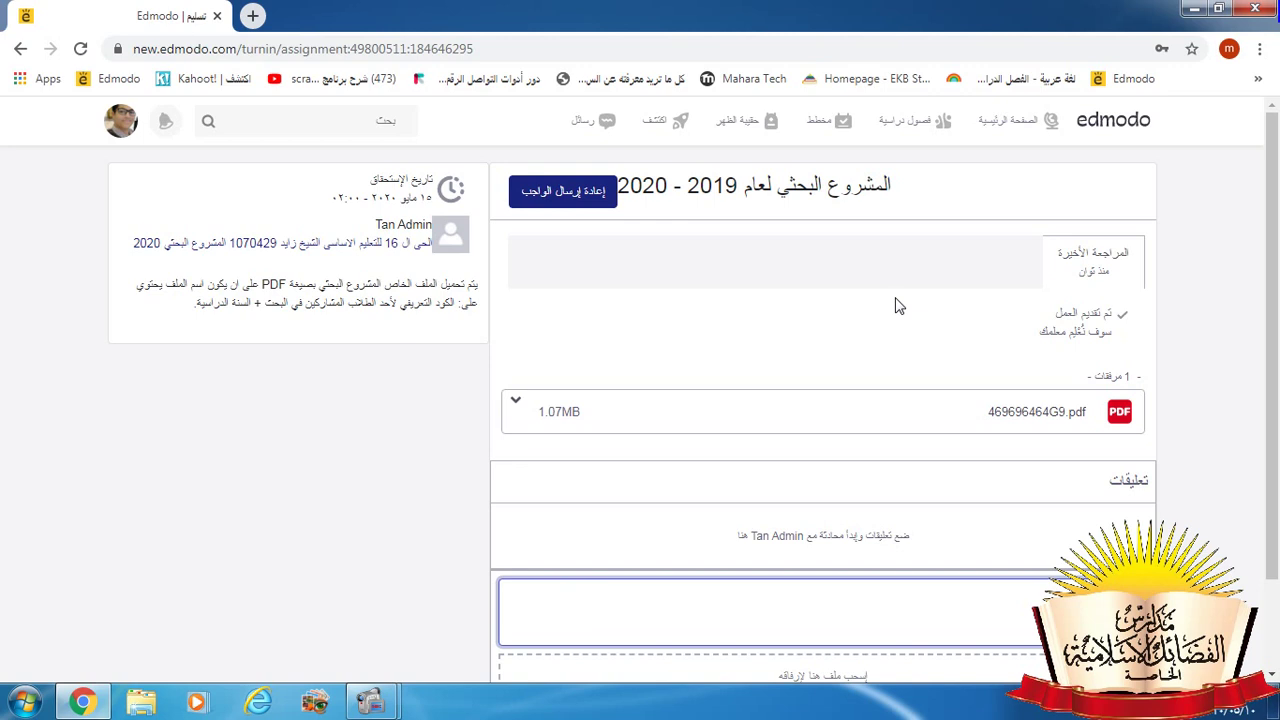
Launch Paint from the Start menu and paste the Edmodo submission screenshot with Ctrl+V
{"action": "left_click", "coordinate": [22, 702]}
{"action": "left_click", "coordinate": [50, 484]}
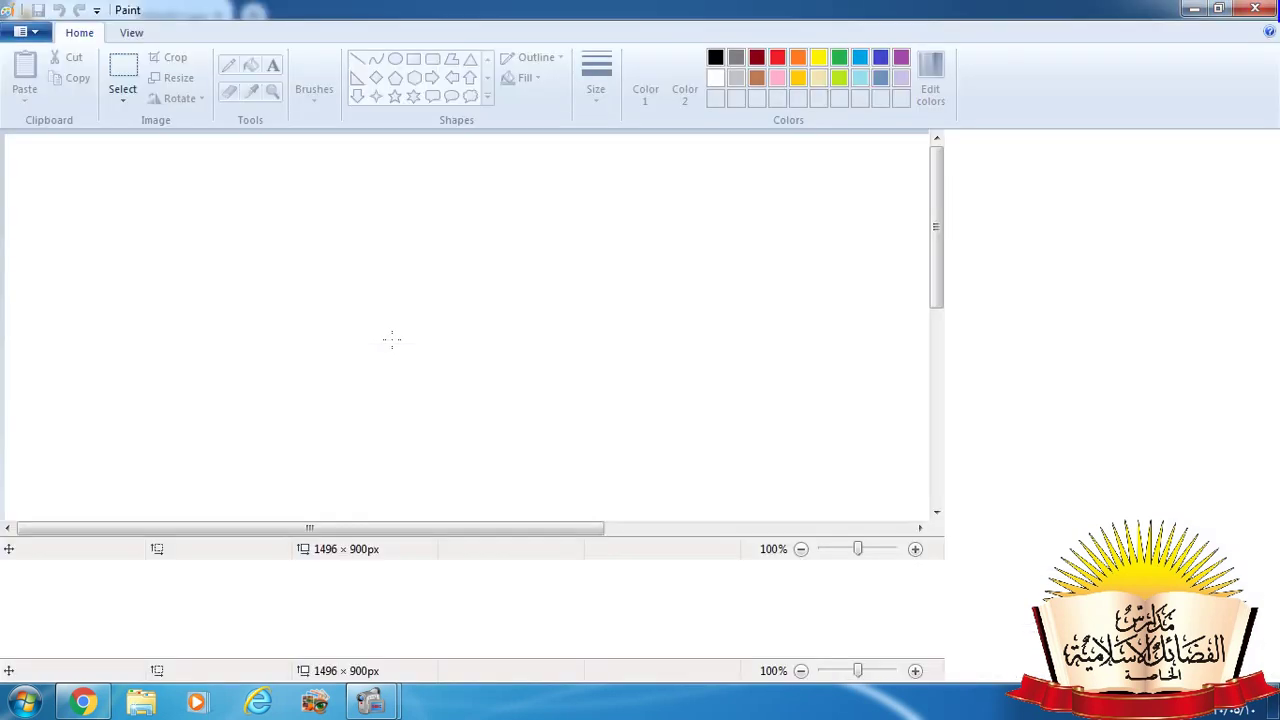
{"action": "key", "text": "ctrl+v"}
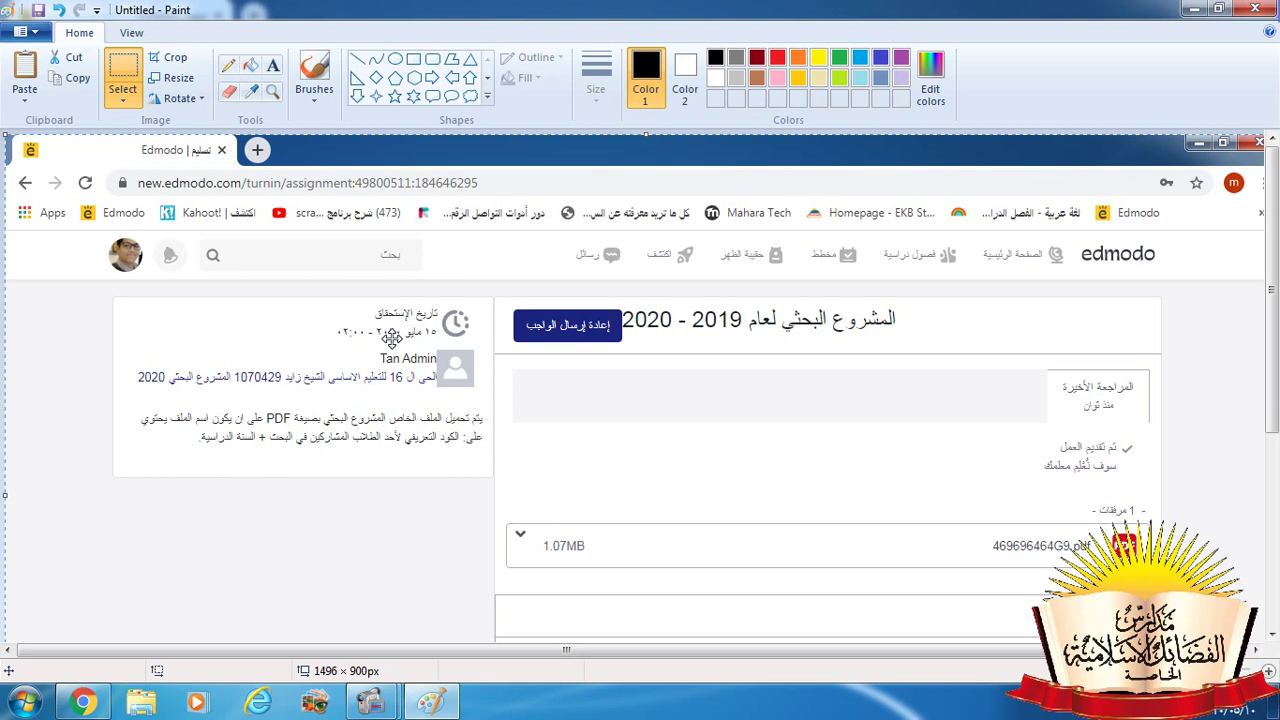
In Save As on the Desktop, name the file تسليم البحث with JPEG as the type
{"action": "left_click", "coordinate": [31, 34]}
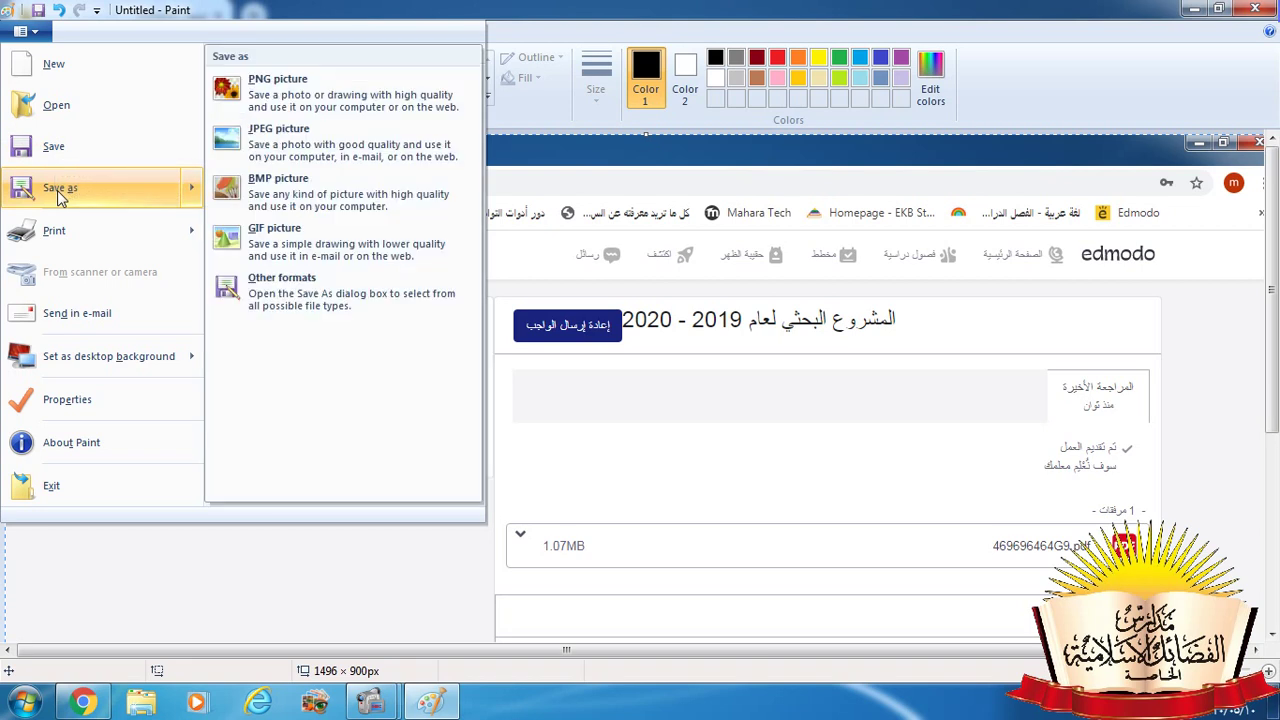
{"action": "left_click", "coordinate": [59, 188]}
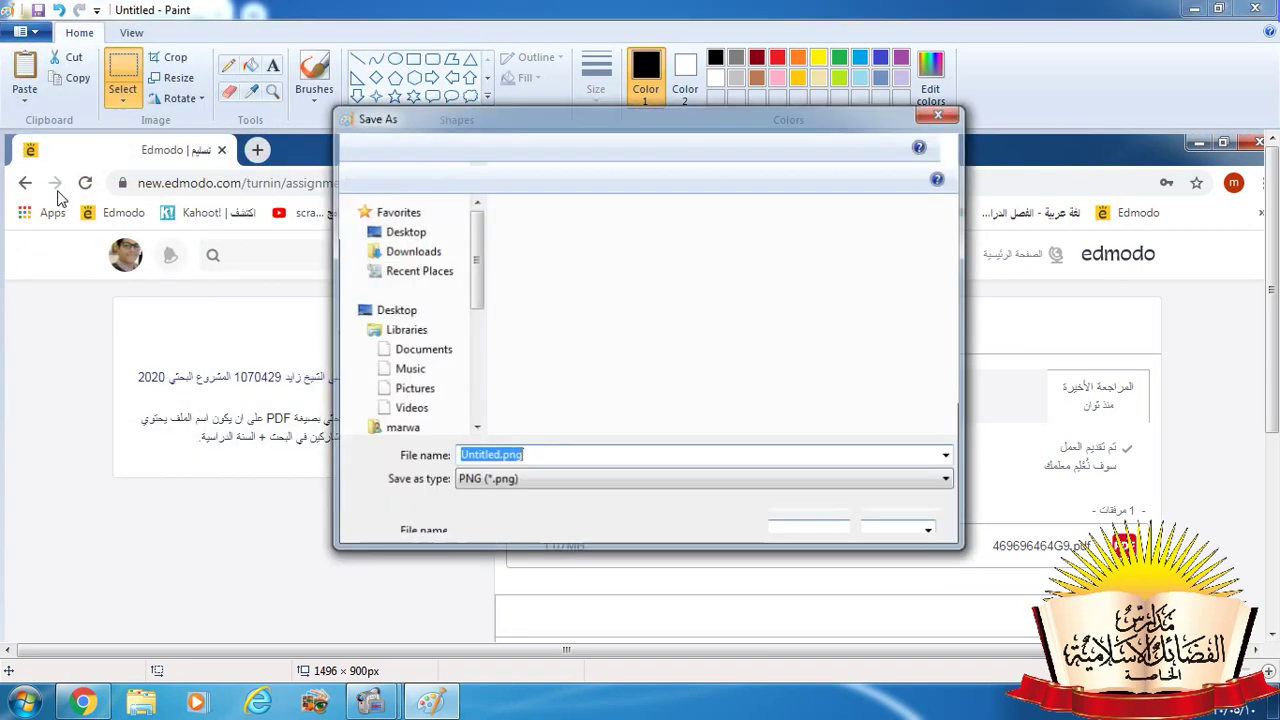
{"action": "left_click", "coordinate": [410, 232]}
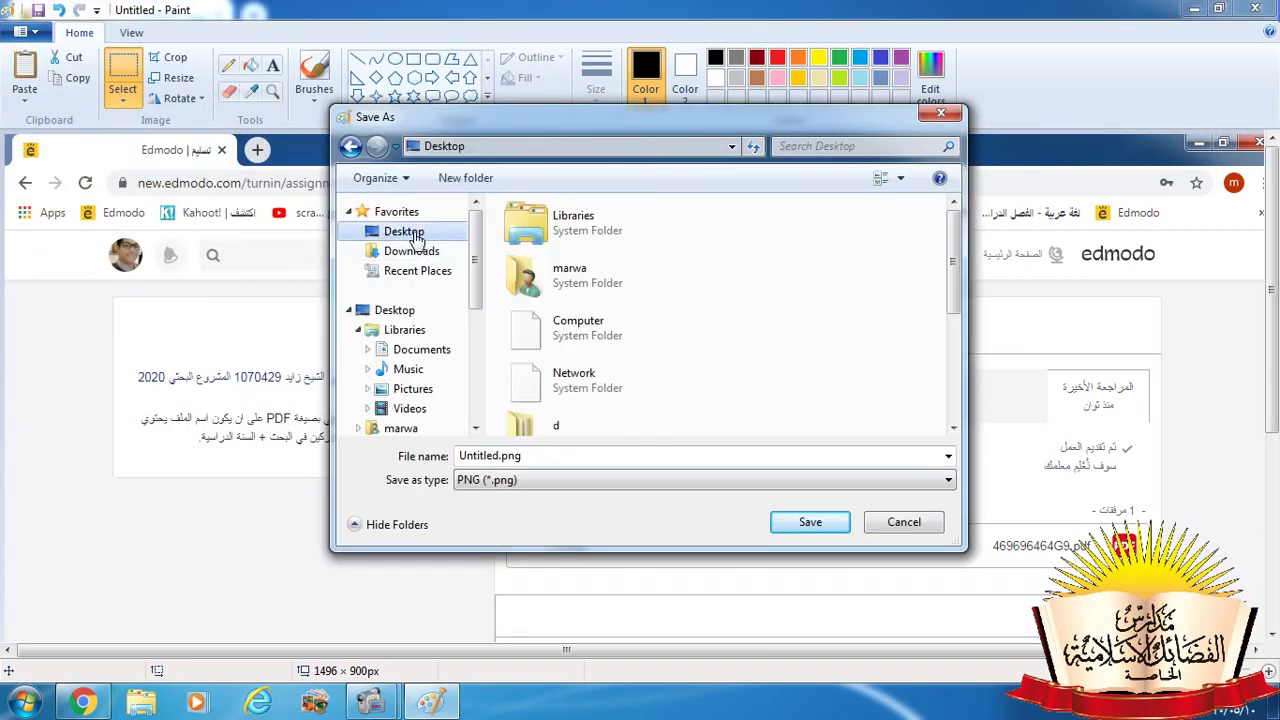
{"action": "double_click", "coordinate": [467, 457]}
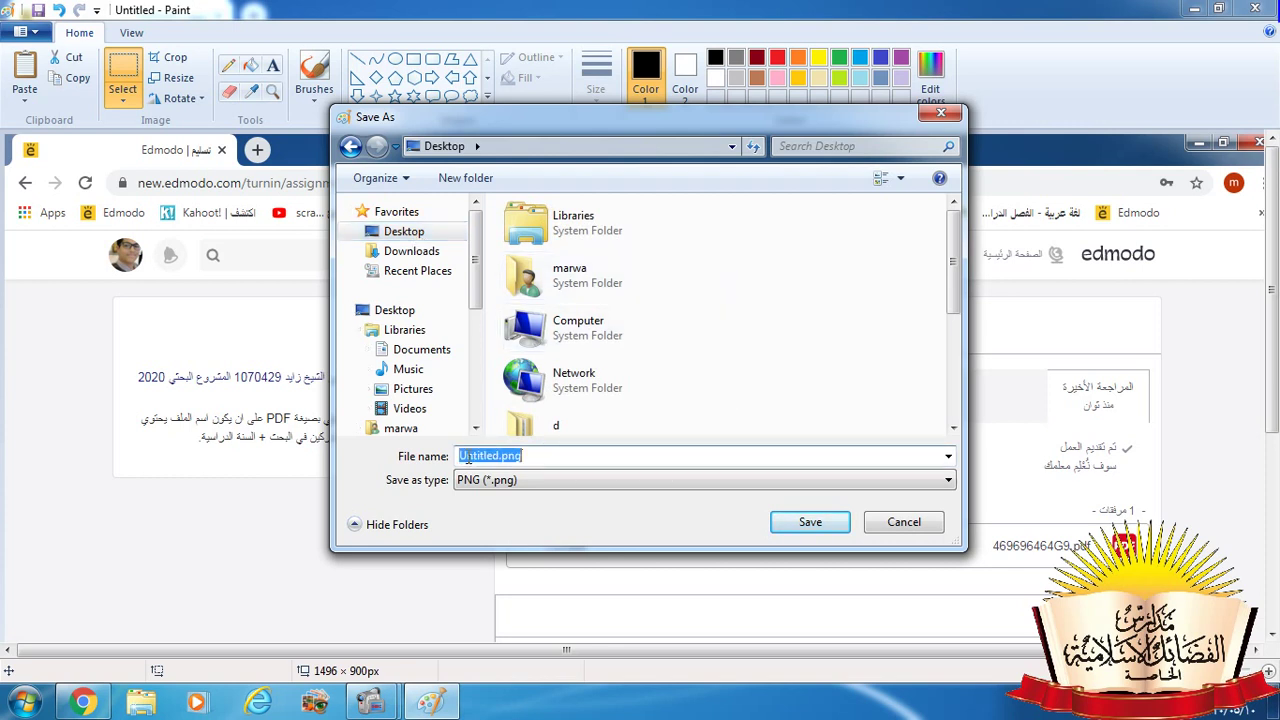
{"action": "key", "text": "BackSpace"}
{"action": "type", "text": "f"}
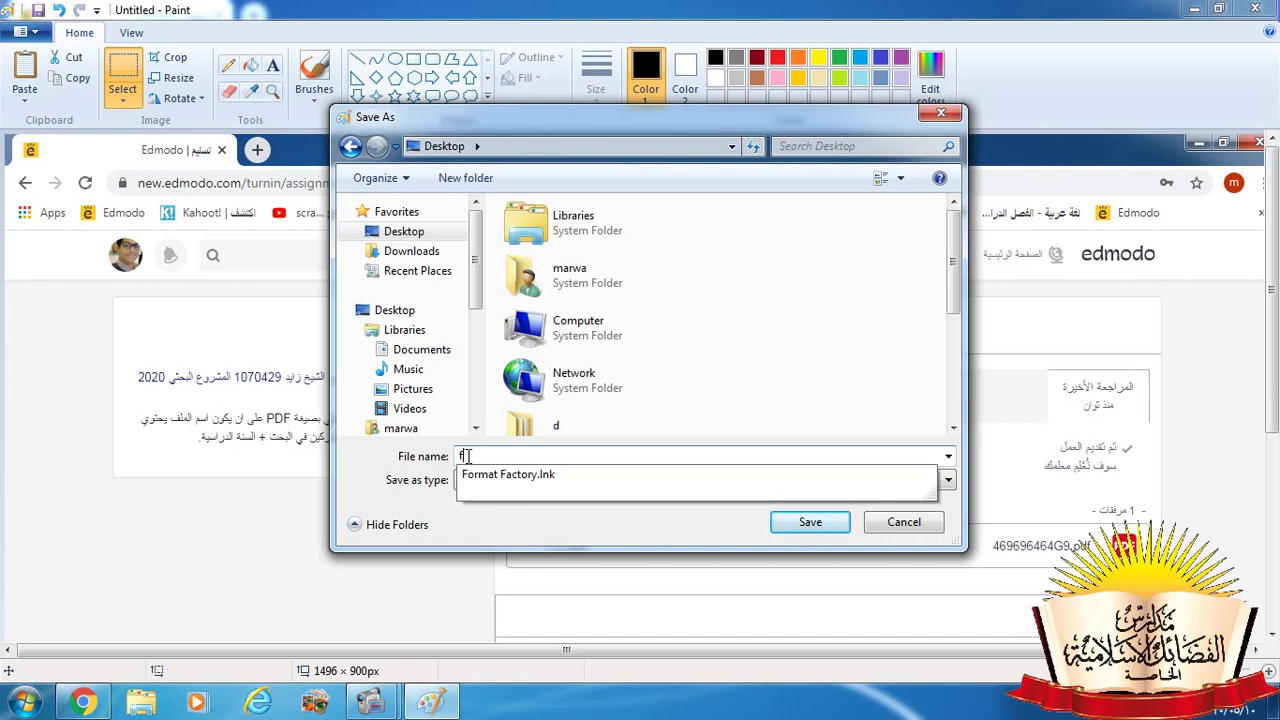
{"action": "key", "text": "BackSpace"}
{"action": "type", "text": "ت"}
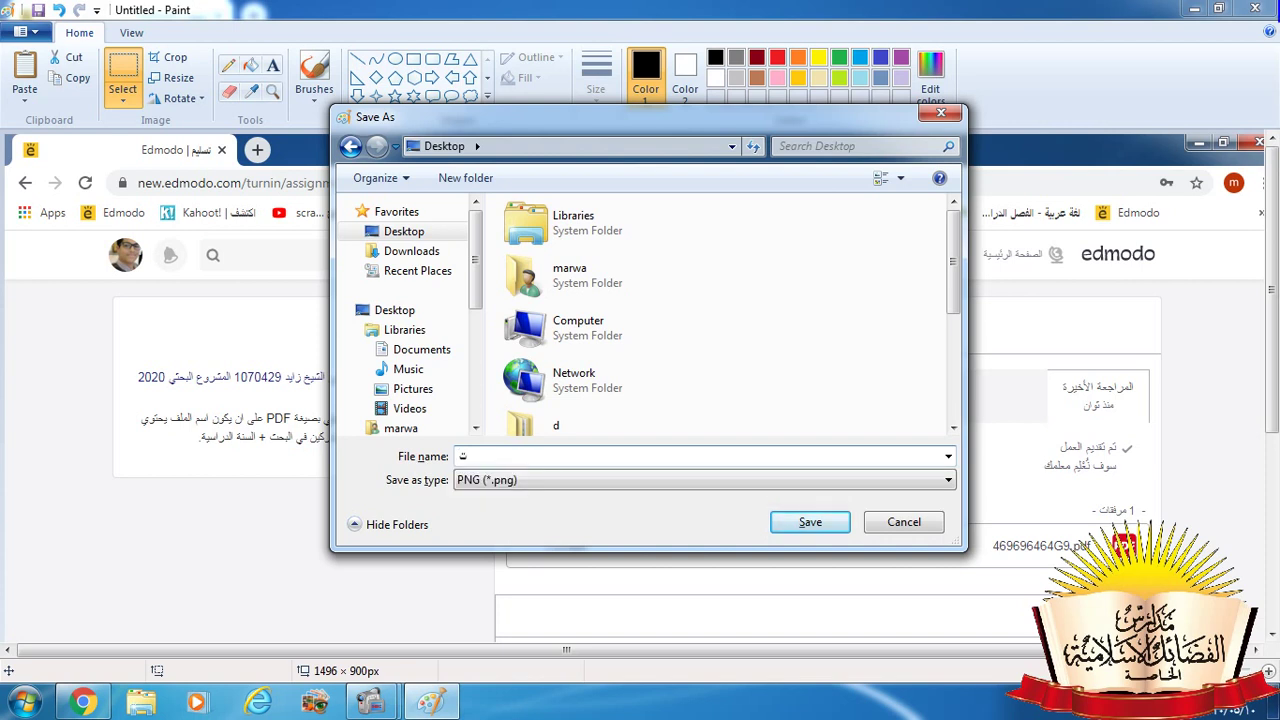
{"action": "type", "text": "سليم البحث"}
{"action": "left_click", "coordinate": [521, 484]}
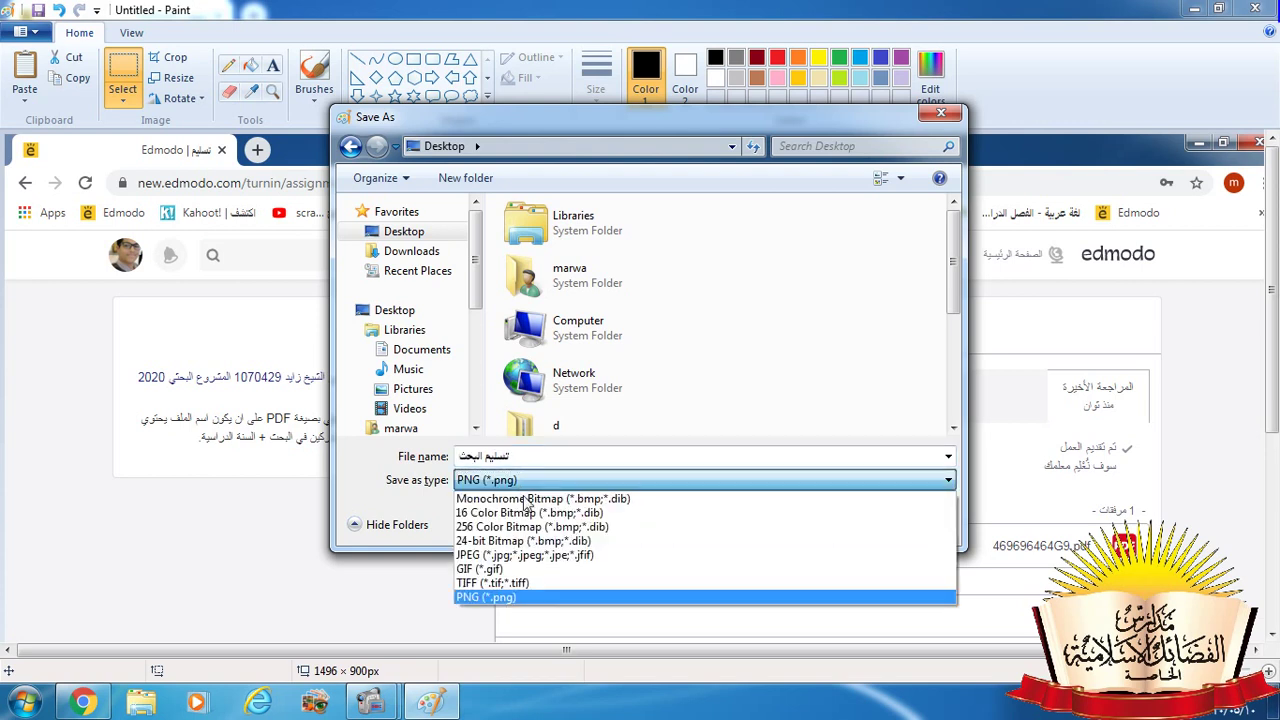
{"action": "left_click", "coordinate": [519, 556]}
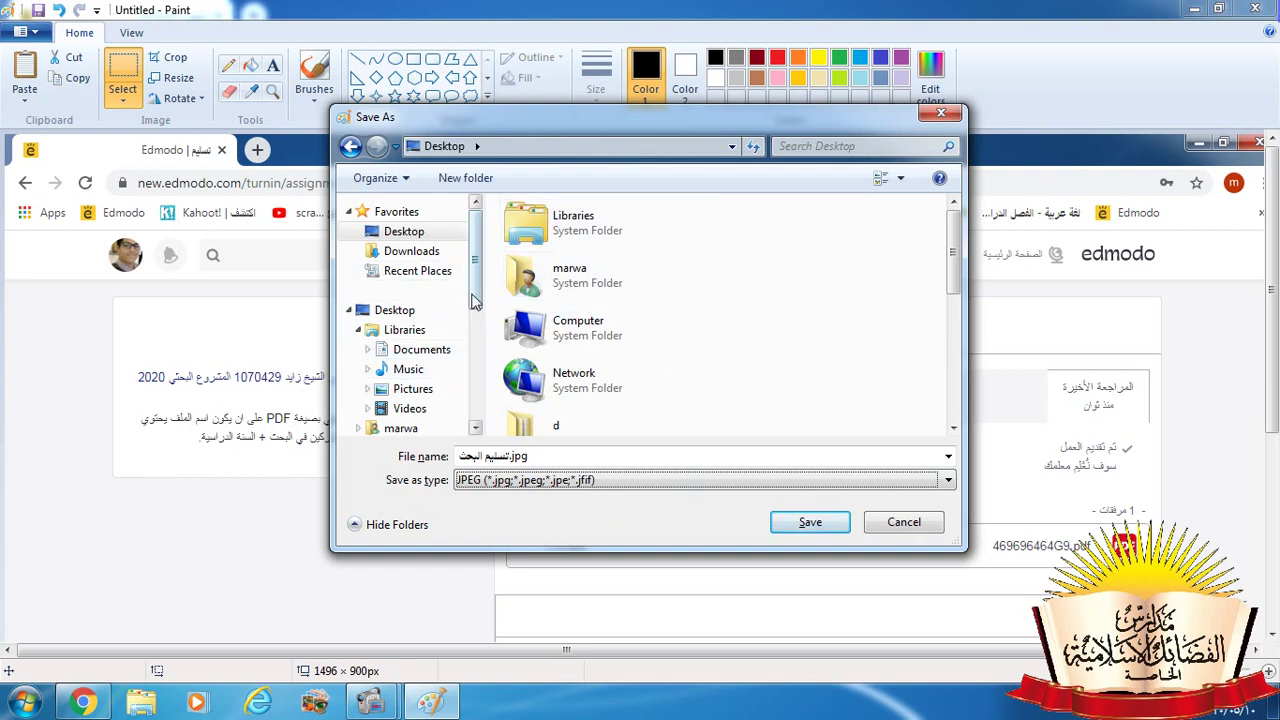
Save the JPEG into the محمد subfolder of ابحاث اولادى
{"action": "scroll", "coordinate": [476, 305], "scroll_direction": "down", "scroll_amount": 3}
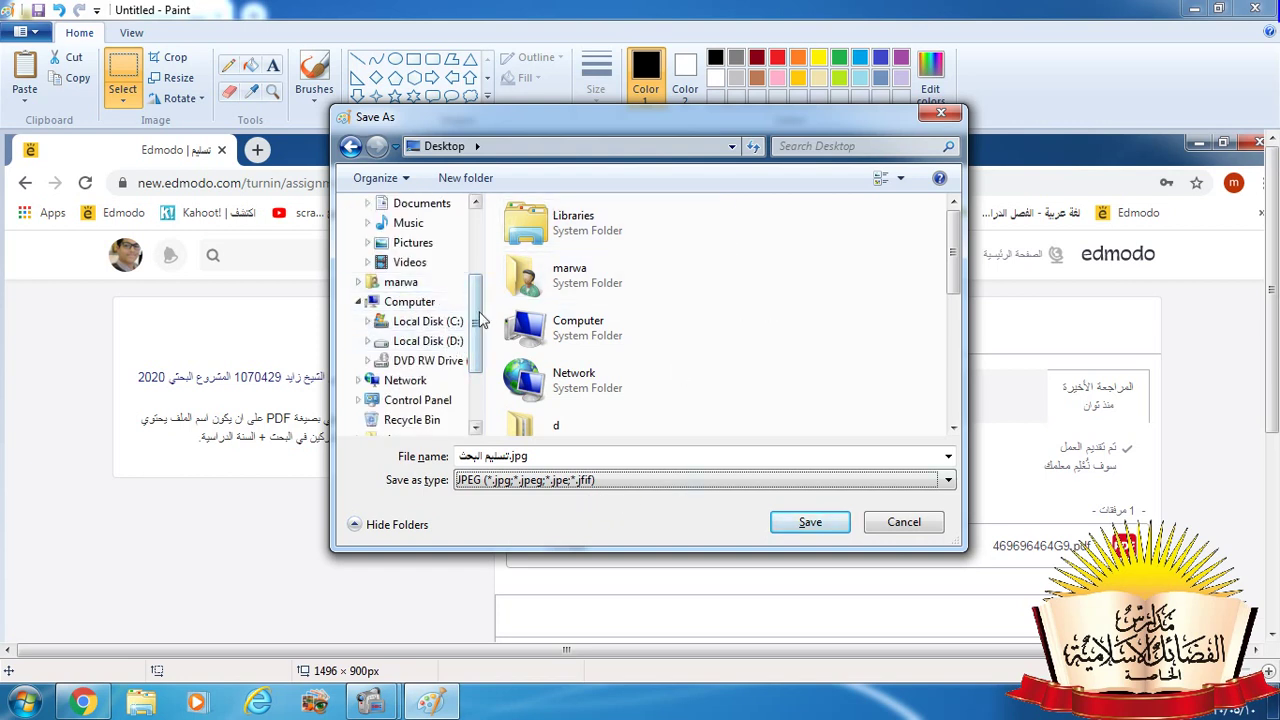
{"action": "scroll", "coordinate": [479, 318], "scroll_direction": "up", "scroll_amount": 3}
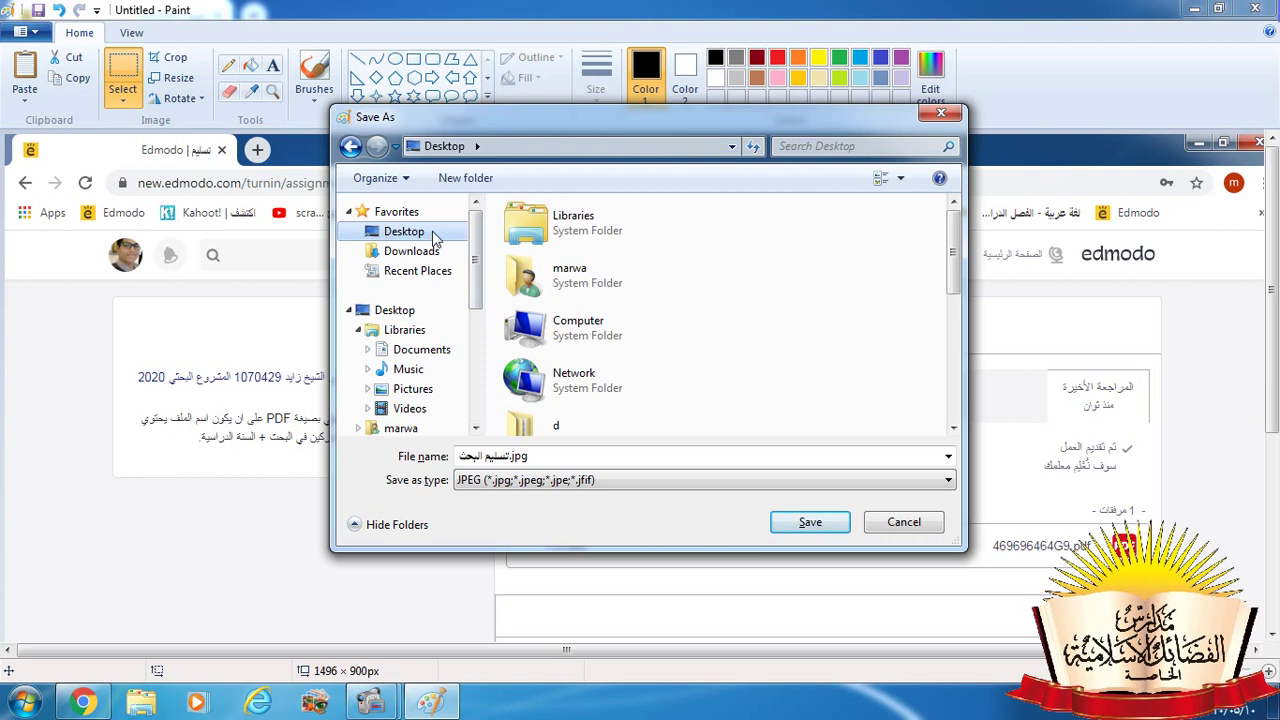
{"action": "left_click", "coordinate": [953, 429]}
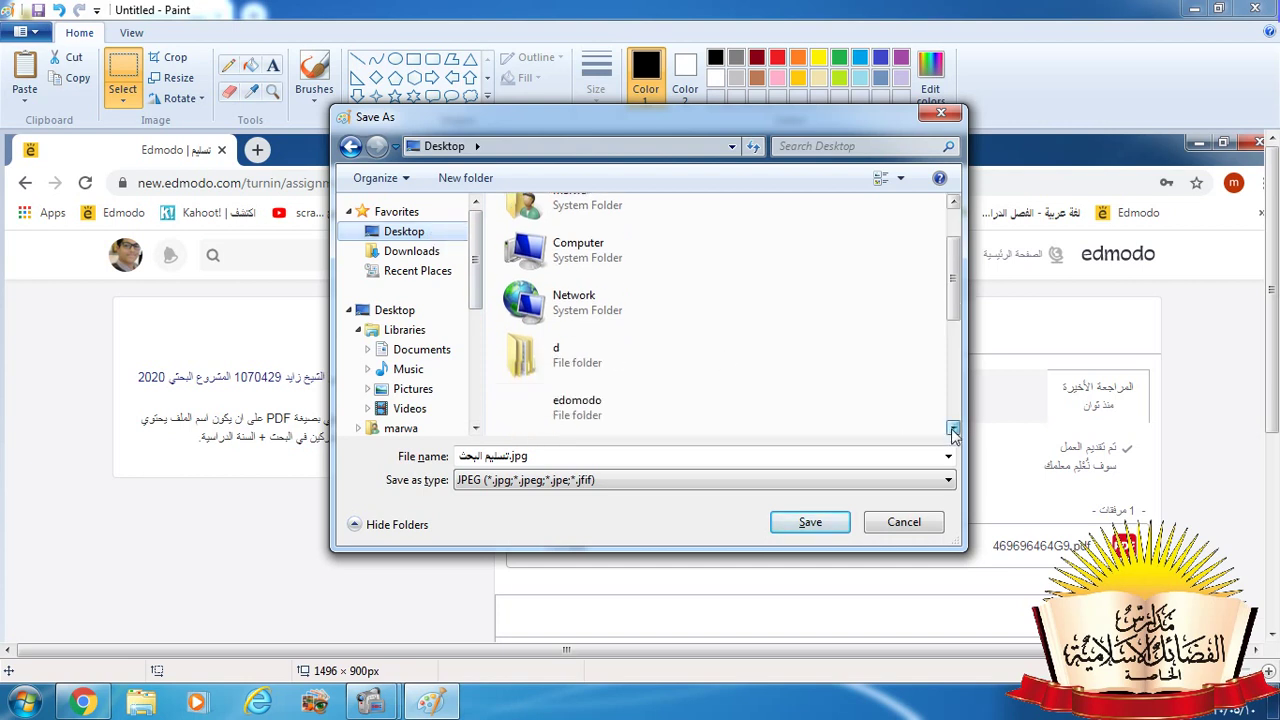
{"action": "left_click", "coordinate": [953, 429]}
{"action": "left_click", "coordinate": [953, 429]}
{"action": "left_click", "coordinate": [590, 360]}
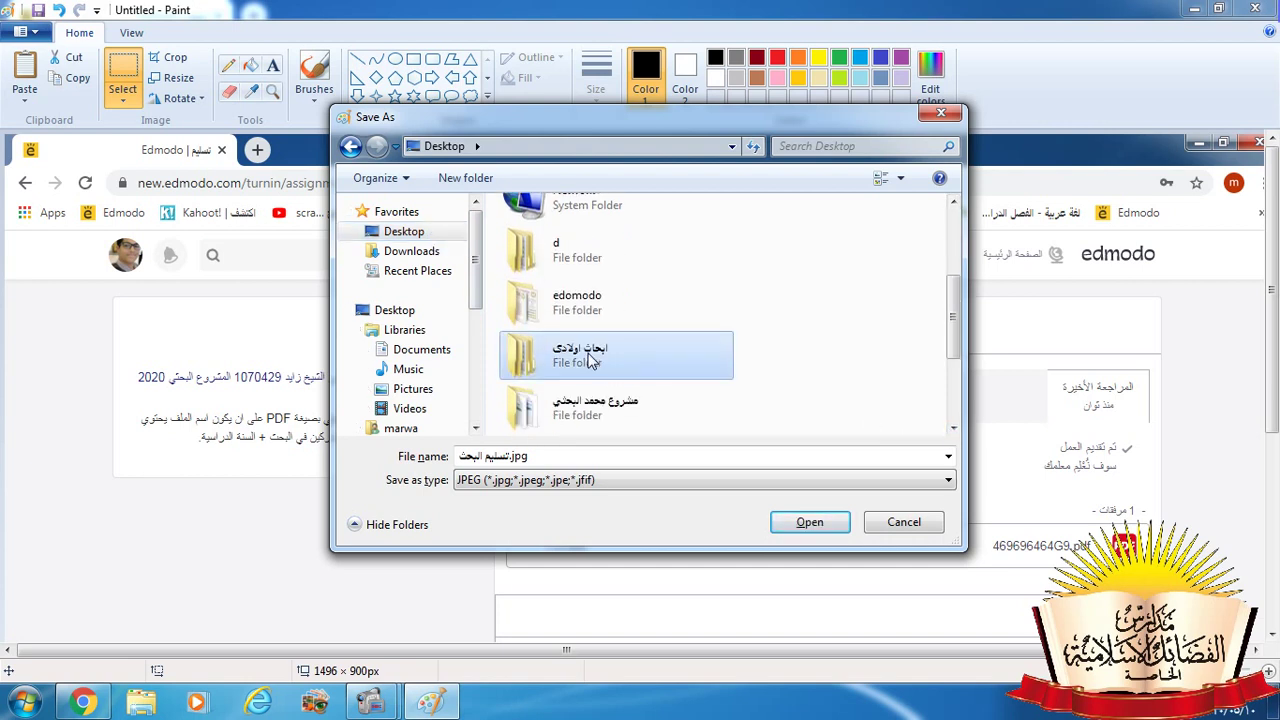
{"action": "double_click", "coordinate": [590, 360]}
{"action": "double_click", "coordinate": [531, 277]}
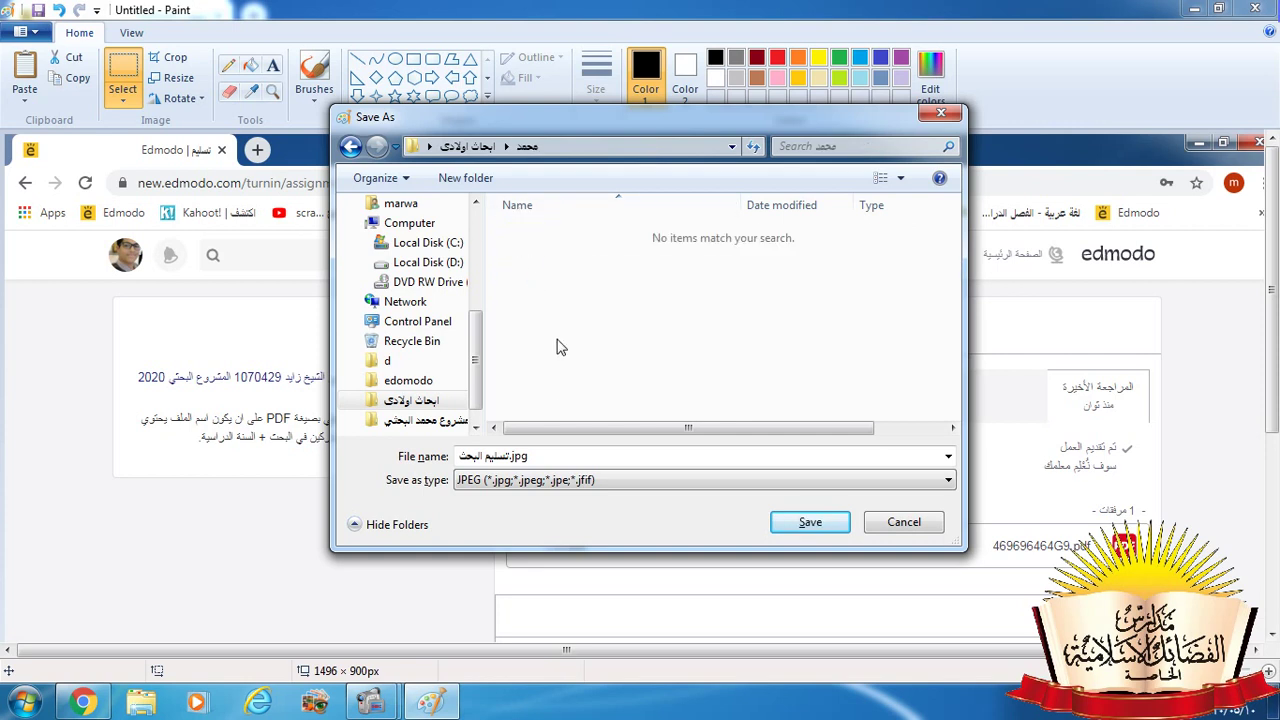
{"action": "left_click", "coordinate": [809, 522]}
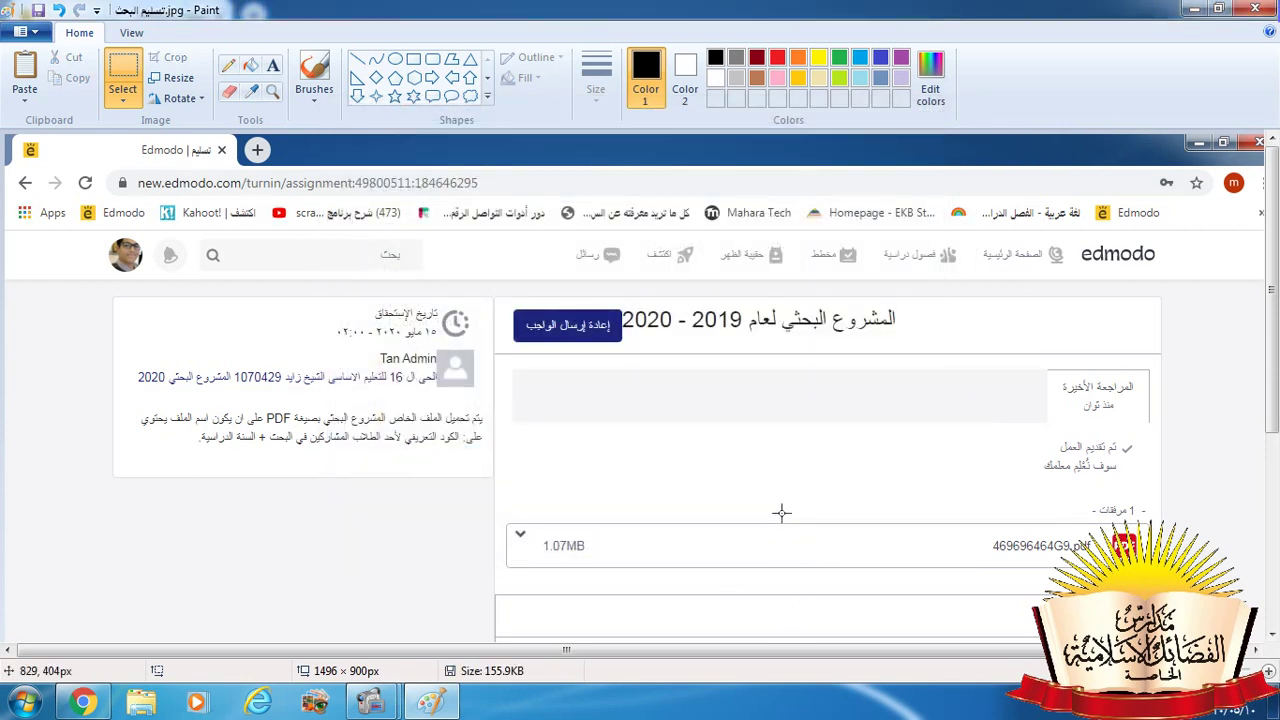
{"action": "scroll", "coordinate": [779, 506], "scroll_direction": "down", "scroll_amount": 5}
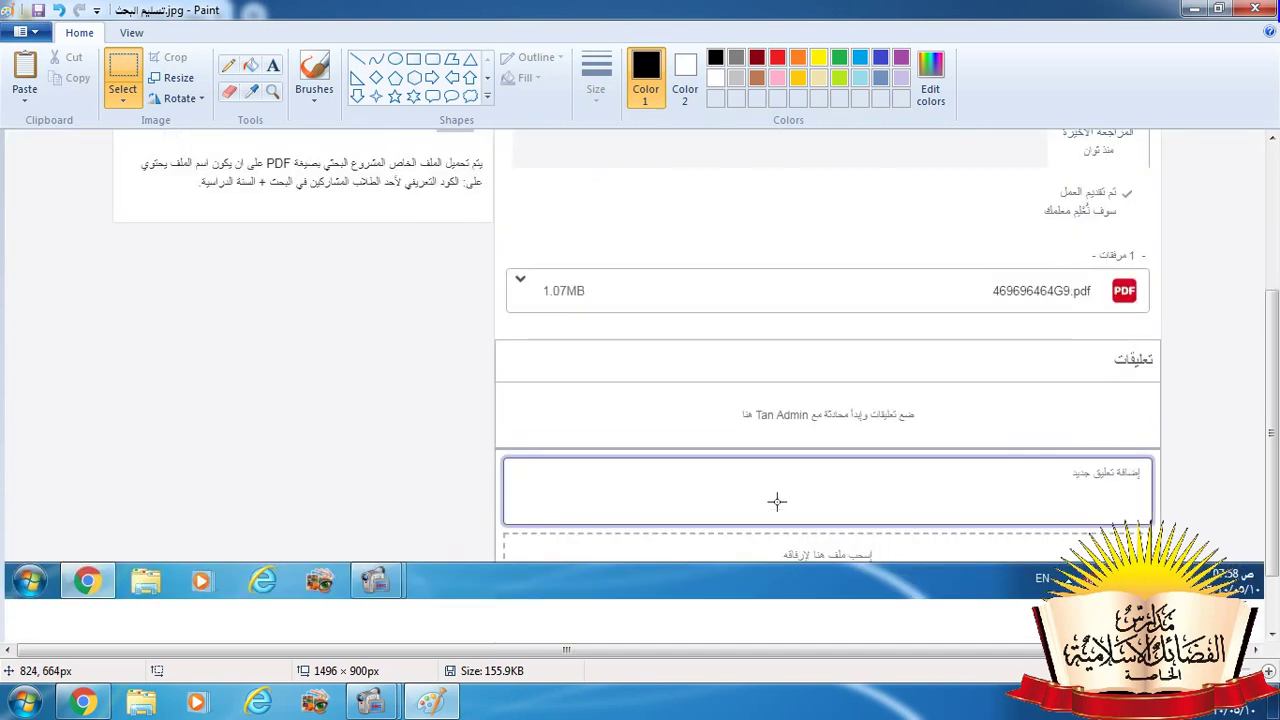
{"action": "scroll", "coordinate": [777, 502], "scroll_direction": "up", "scroll_amount": 5}
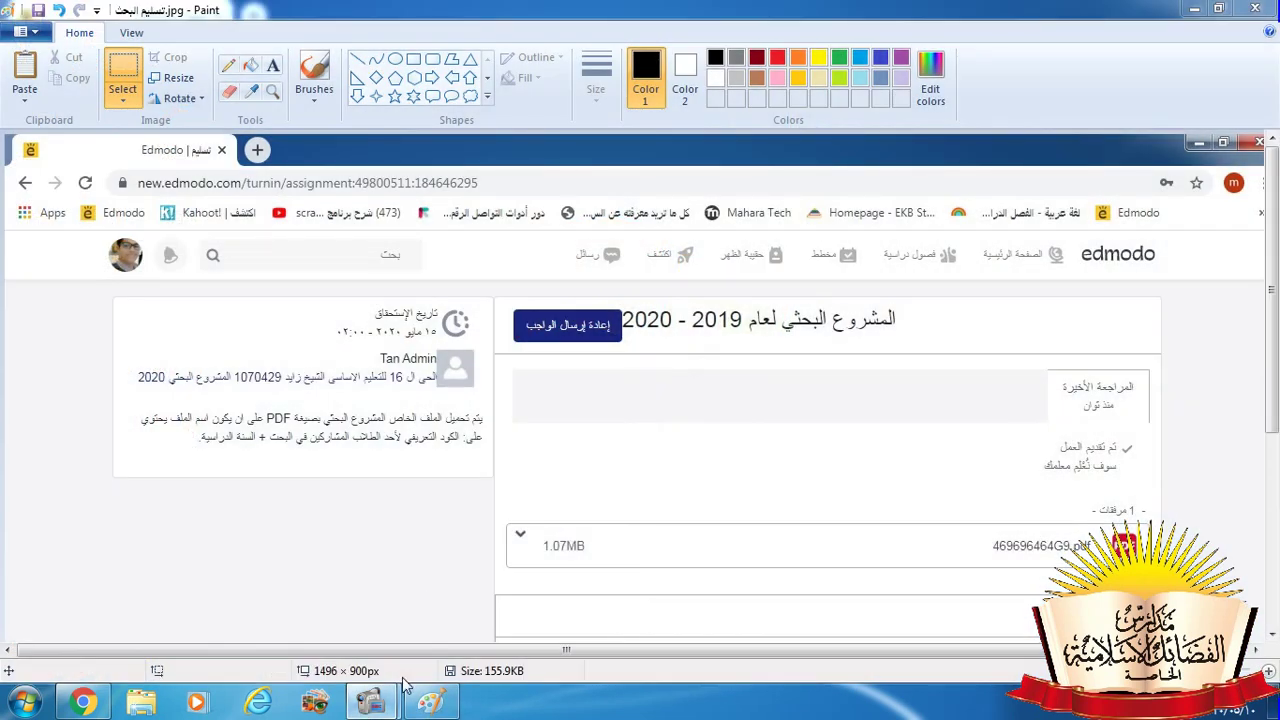
{"action": "mouse_move", "coordinate": [388, 703]}
{"action": "left_click", "coordinate": [271, 605]}
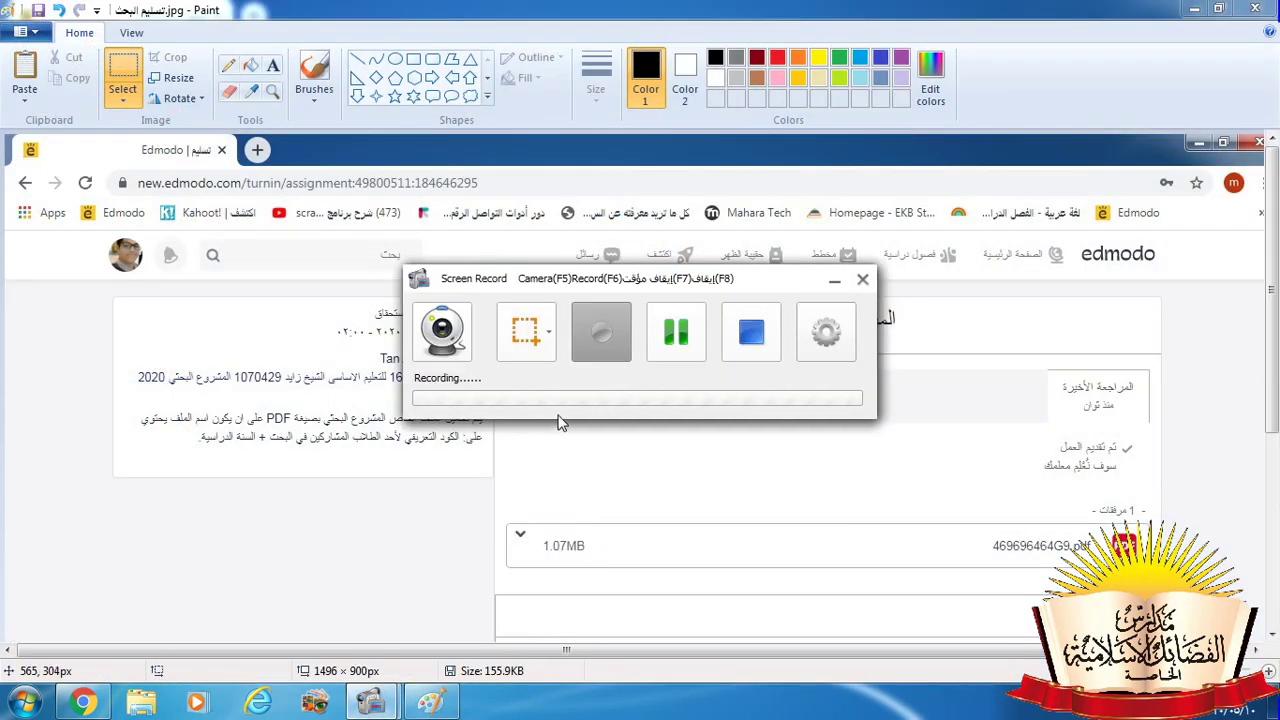